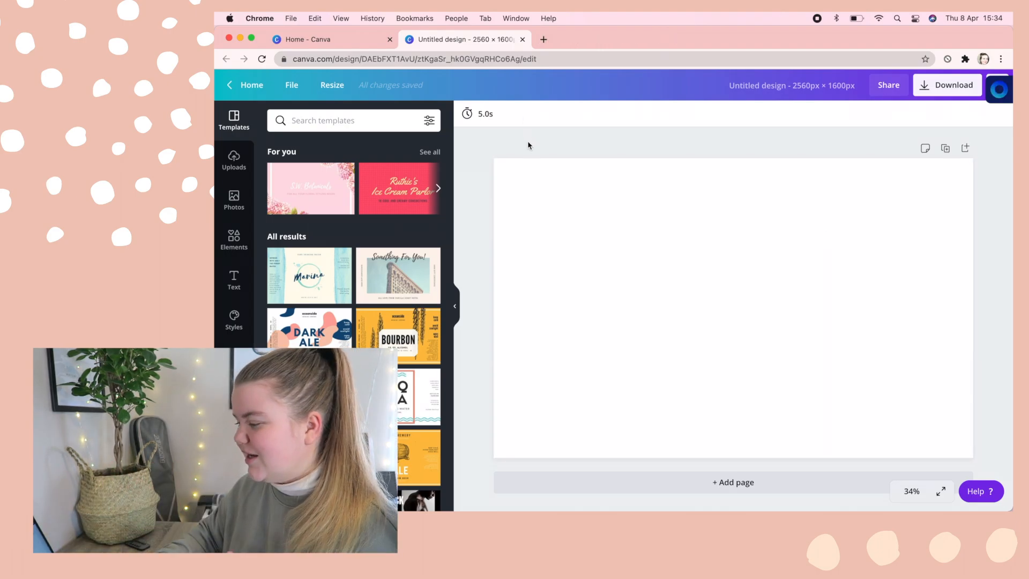
# Open Pinterest in a new browser tab and copy the photo of the woman overlooking the Hawaii coast.
pyautogui.click(544, 39)
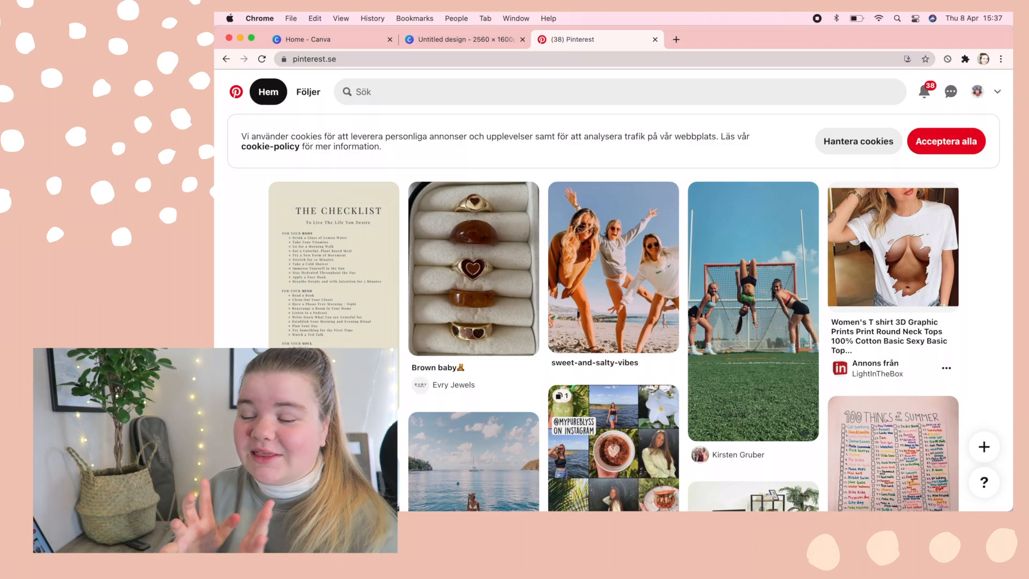
pyautogui.scroll(-10, 255, 300)
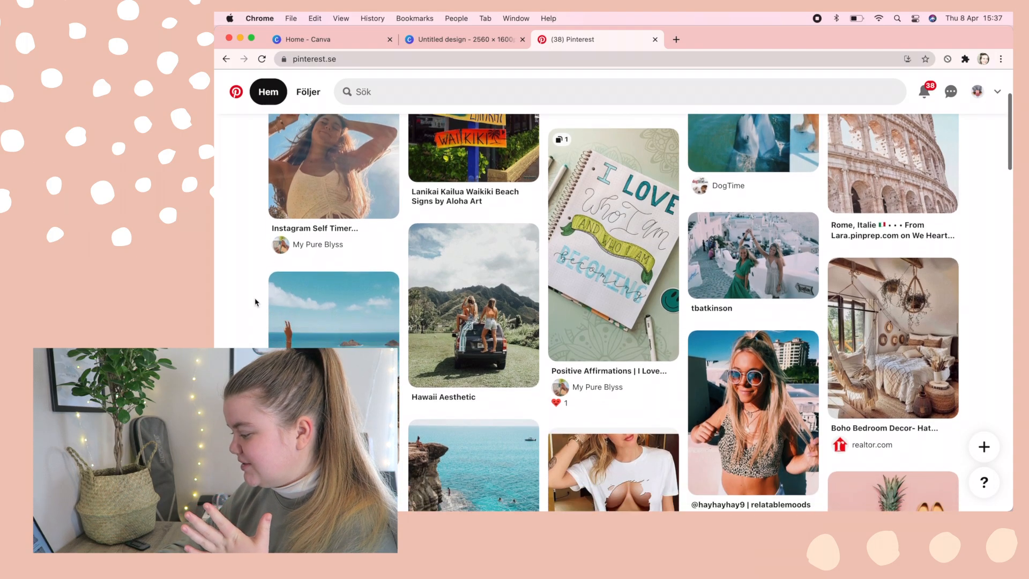
pyautogui.scroll(-1, 255, 302)
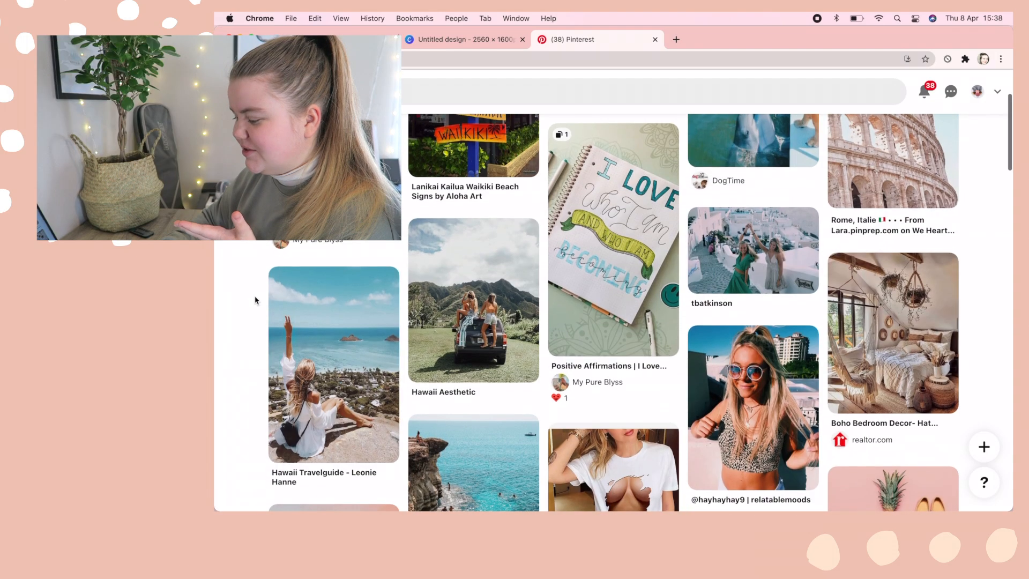
pyautogui.scroll(-1, 255, 300)
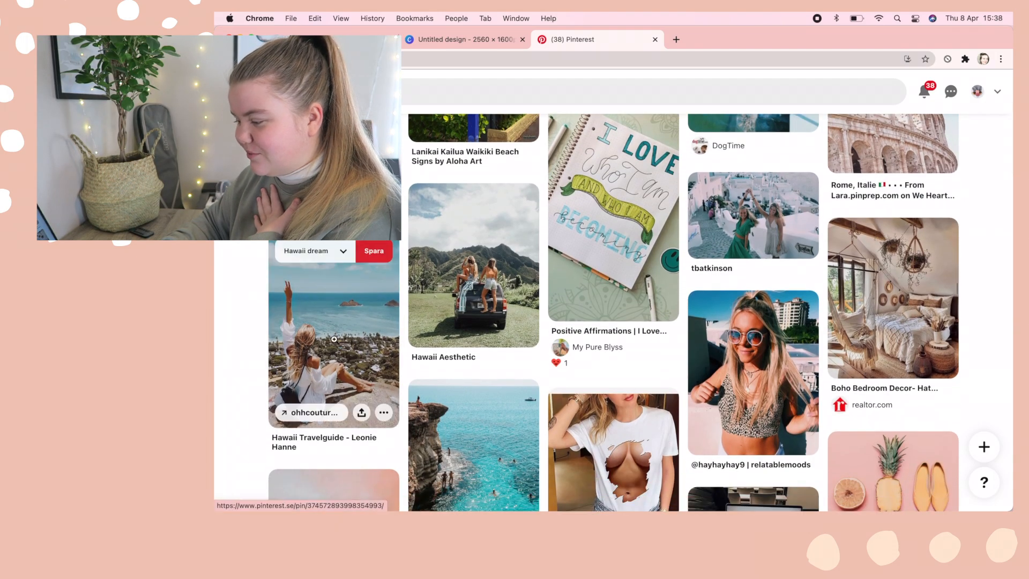
pyautogui.rightClick(335, 332)
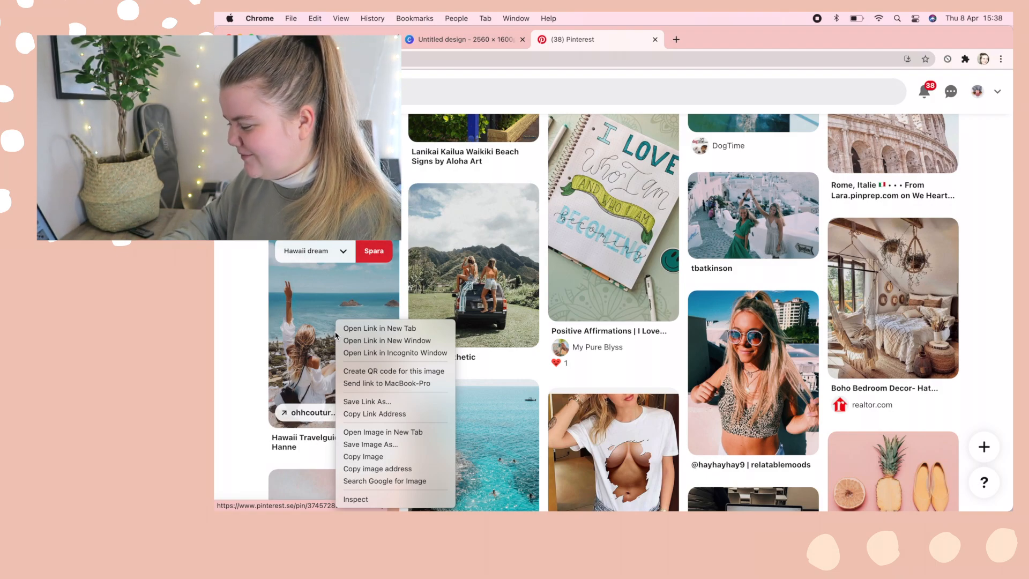
pyautogui.click(388, 458)
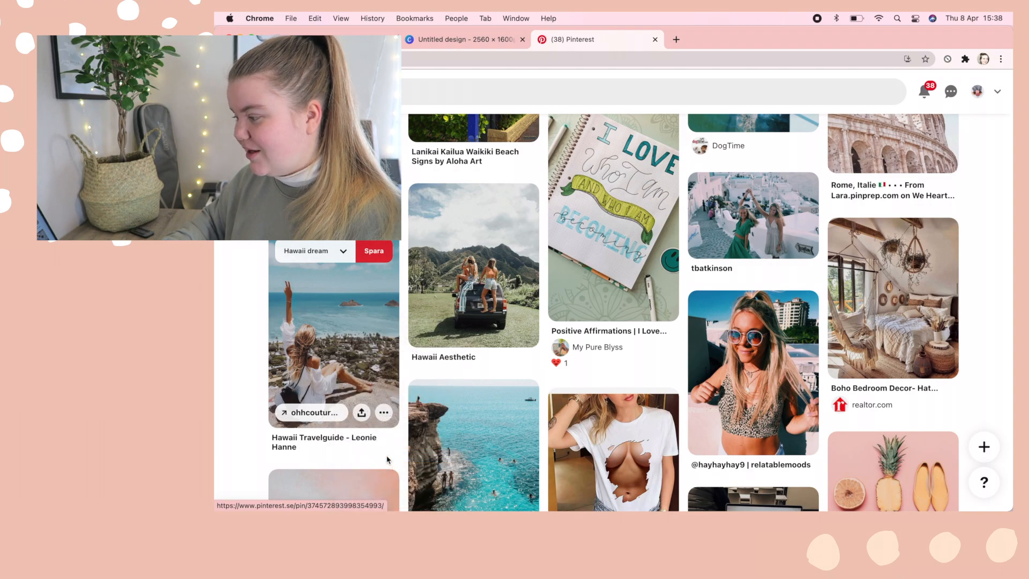
# Paste the copied coast photo into the Canva design, placing it at a small size in the page's lower-left corner.
pyautogui.click(460, 43)
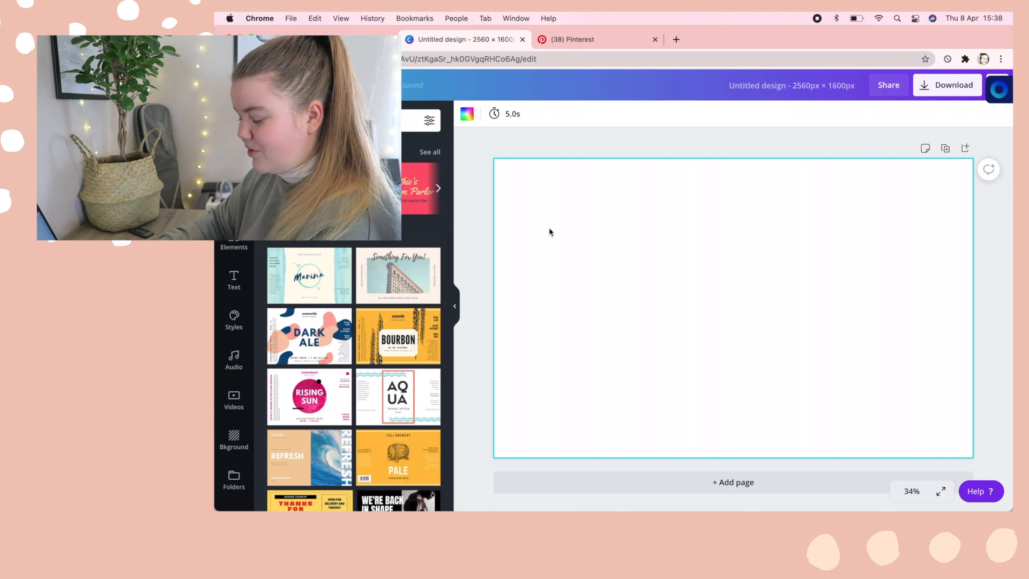
pyautogui.press('super+v')
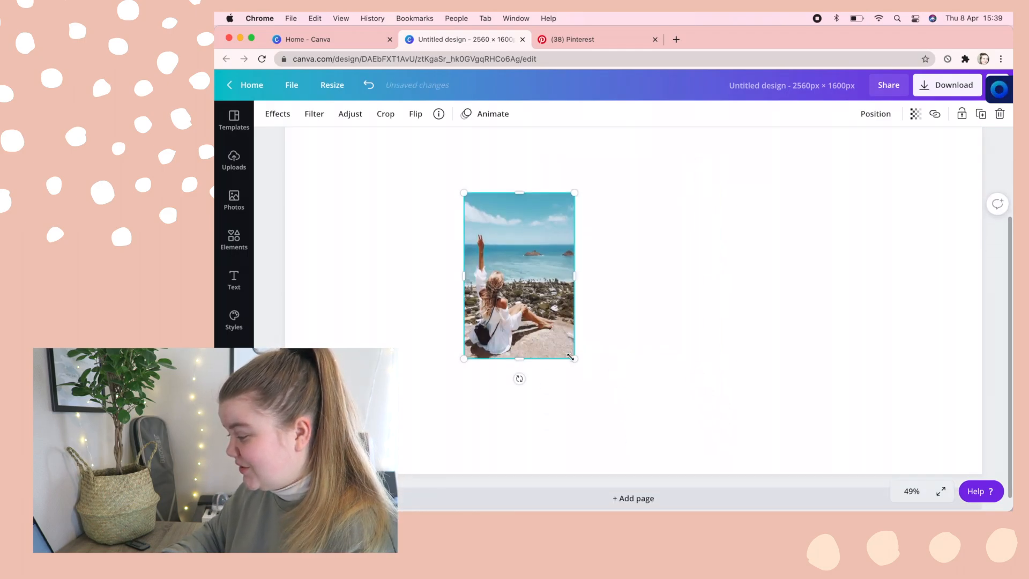
pyautogui.moveTo(573, 357); pyautogui.dragTo(604, 355)
pyautogui.moveTo(544, 317); pyautogui.dragTo(366, 424)
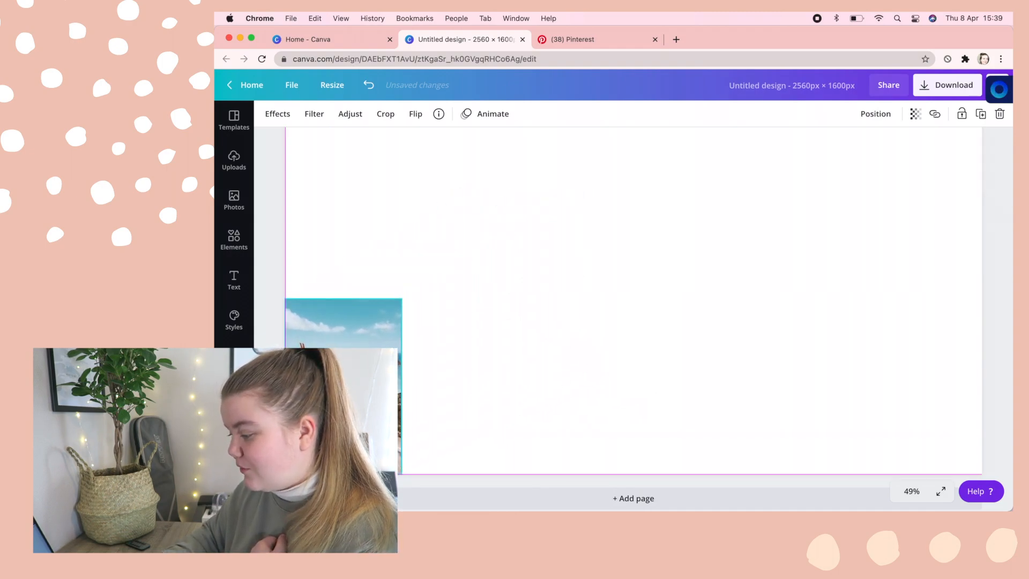
pyautogui.moveTo(397, 301); pyautogui.dragTo(384, 321)
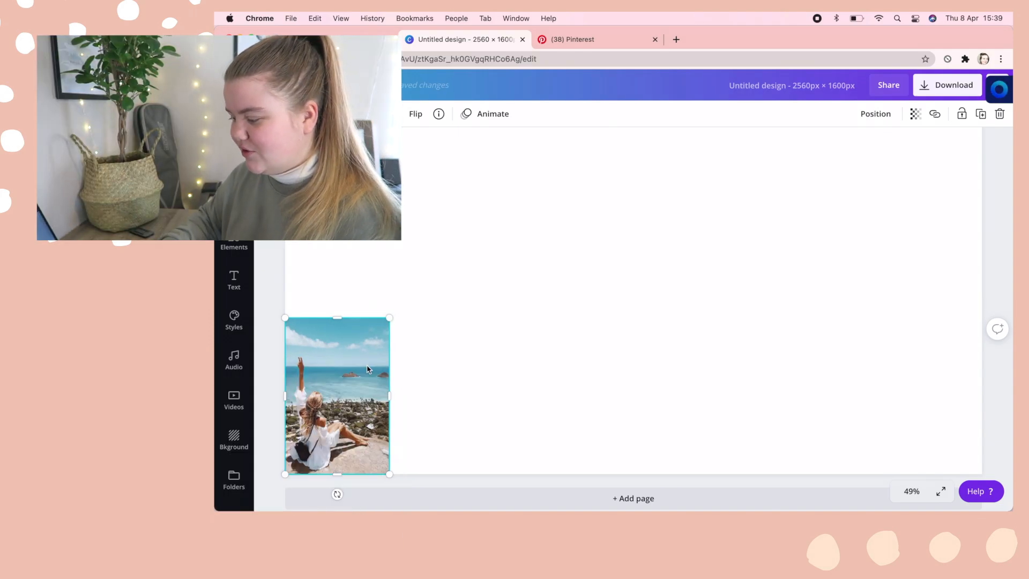
# Crop a strip of sky off the upper edge of the coast photo.
pyautogui.doubleClick(367, 369)
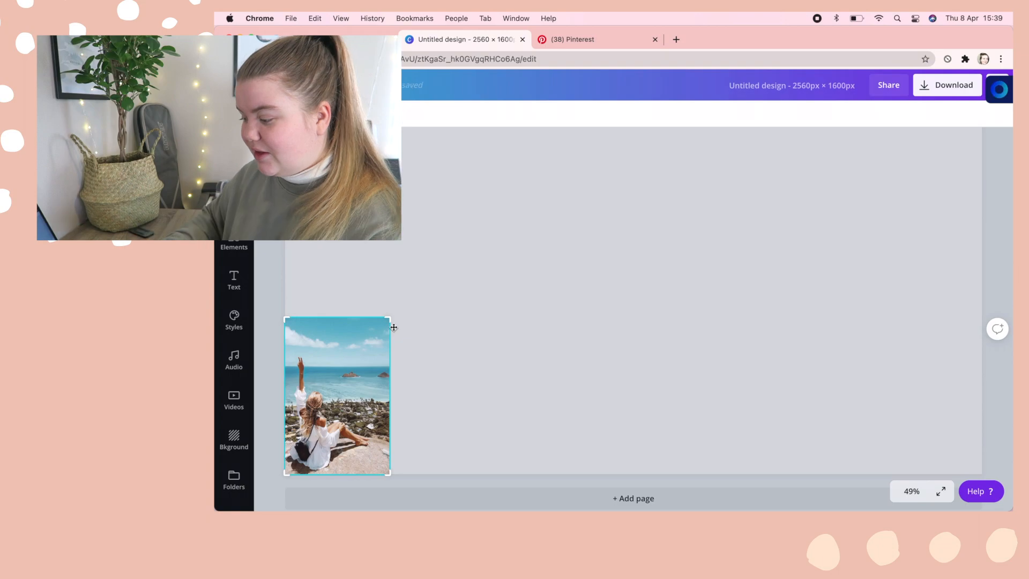
pyautogui.moveTo(387, 317); pyautogui.dragTo(413, 341)
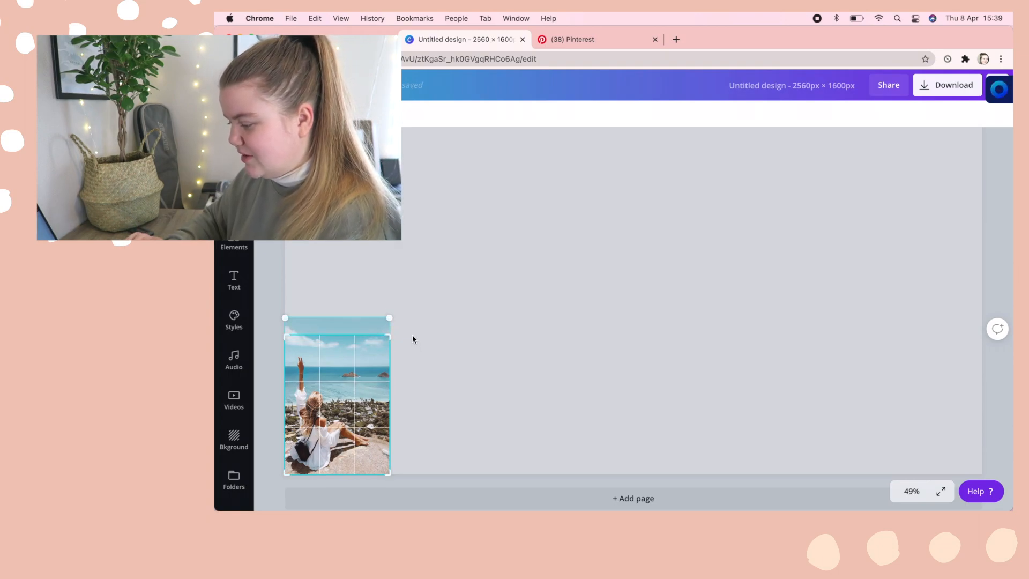
pyautogui.click(429, 348)
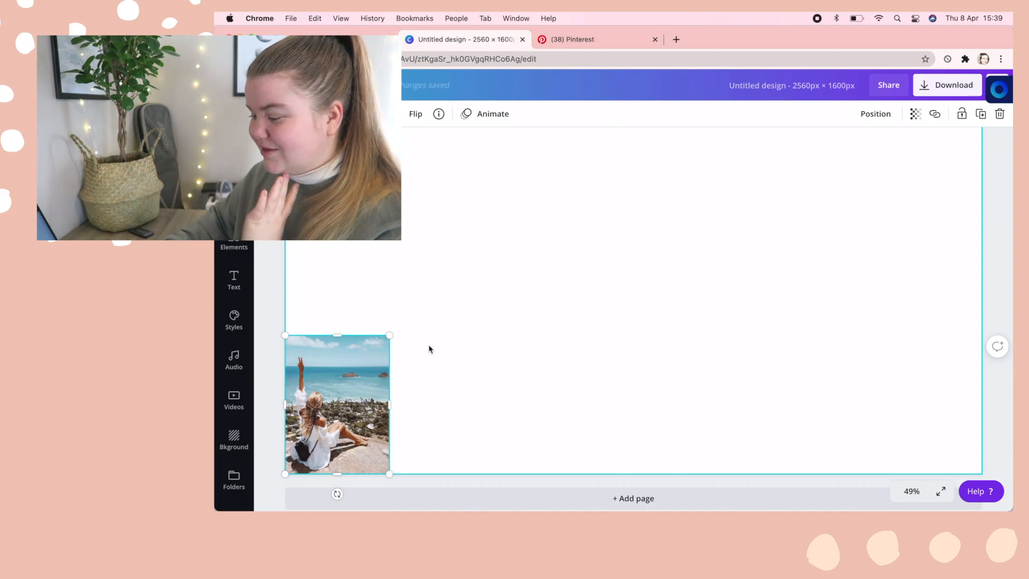
# Find the photo of the white hillside town with windmills on Pinterest, copy it and paste it into the Canva design.
pyautogui.scroll(-1, 427, 349)
pyautogui.click(574, 41)
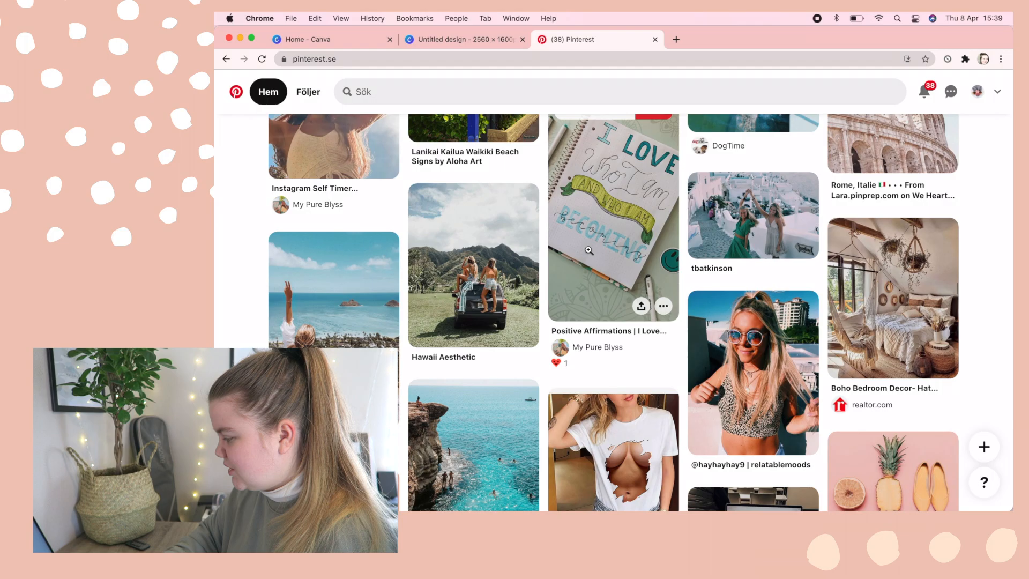
pyautogui.scroll(-10, 590, 248)
pyautogui.scroll(-10, 589, 249)
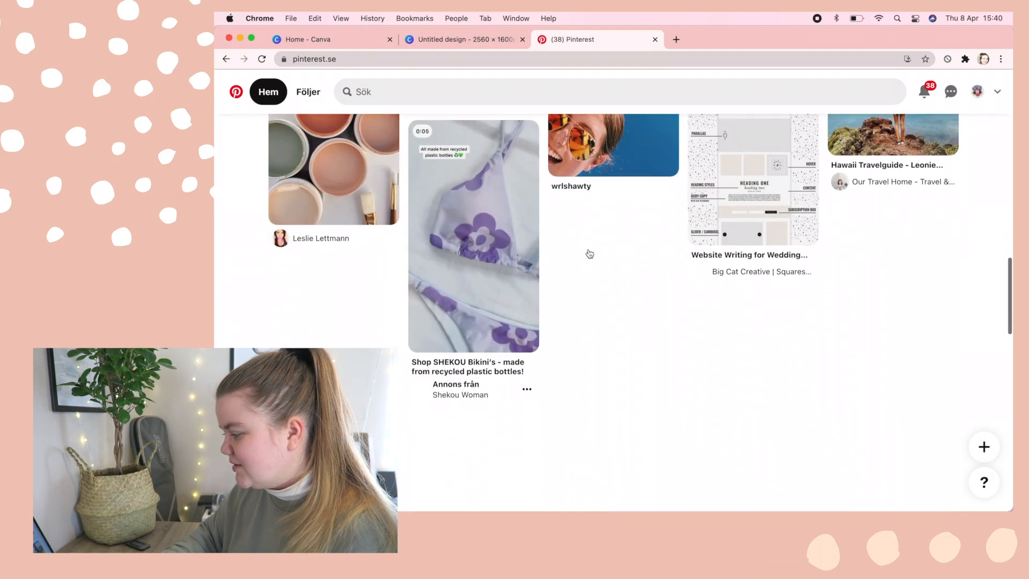
pyautogui.scroll(-7, 428, 386)
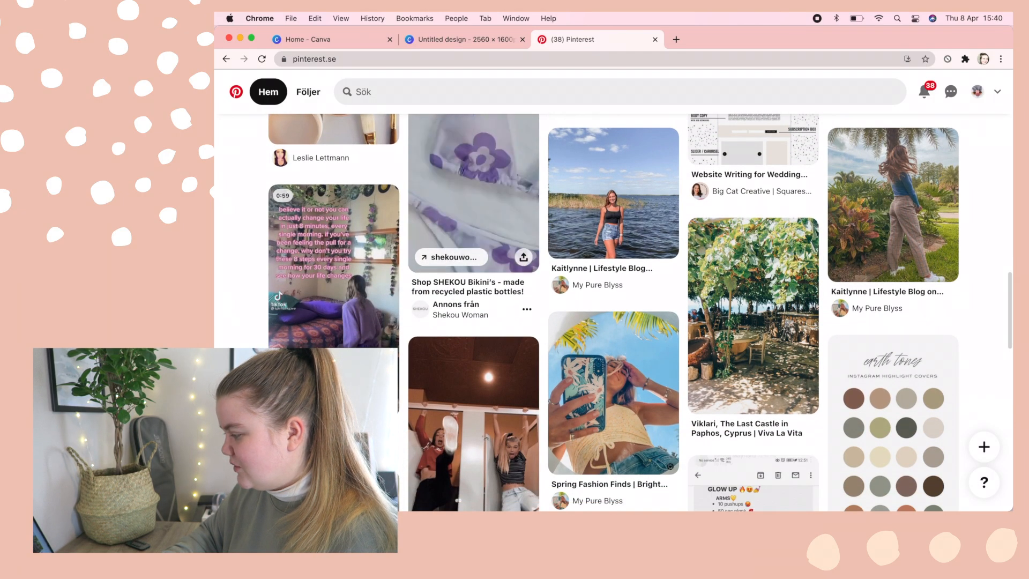
pyautogui.scroll(-1, 544, 268)
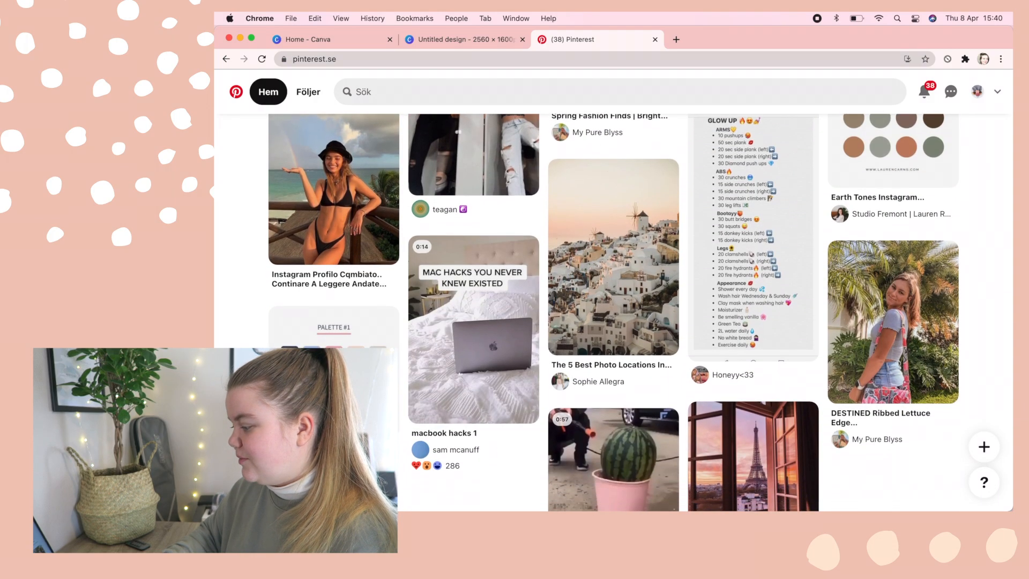
pyautogui.rightClick(631, 288)
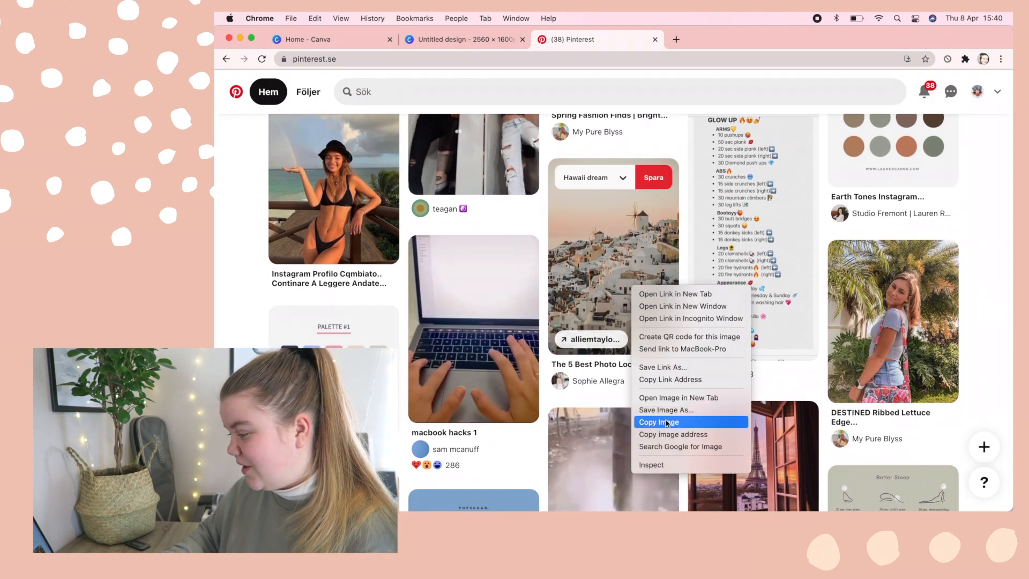
pyautogui.click(461, 39)
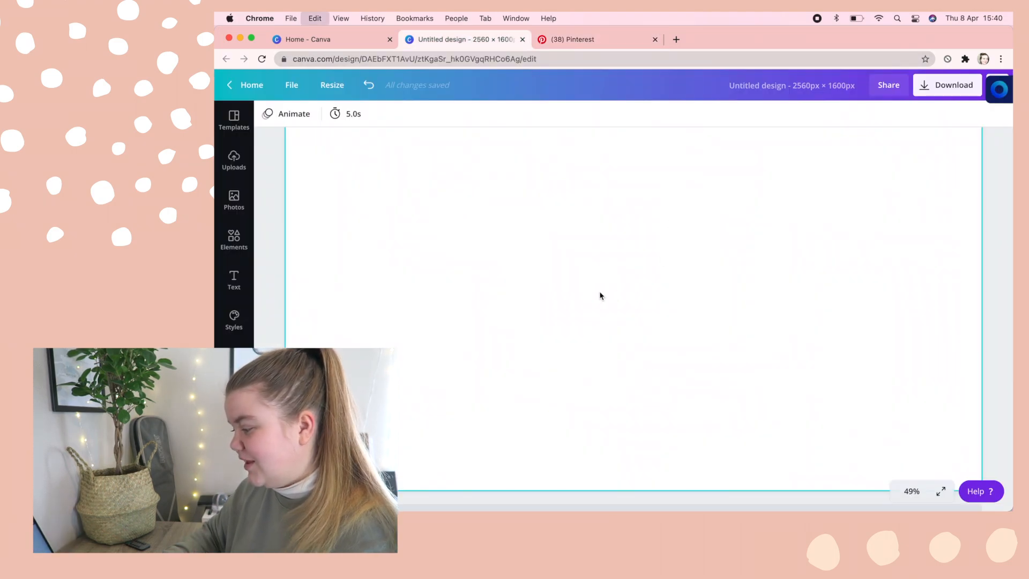
pyautogui.press('super+v')
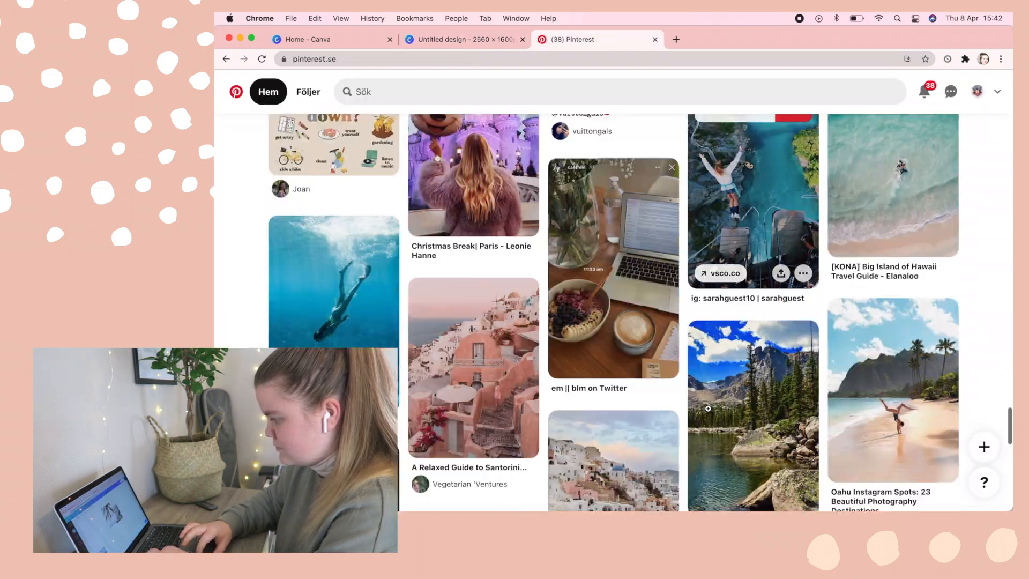
# Finish cropping the Ferris wheel photo in the collage and switch to Pinterest for further photos.
pyautogui.scroll(-3, 707, 408)
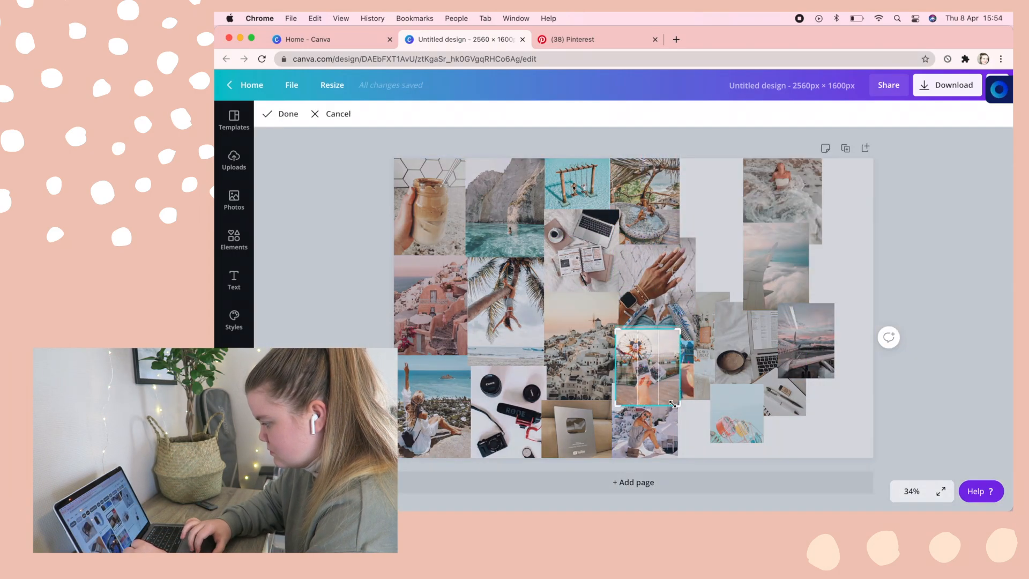
pyautogui.click(913, 237)
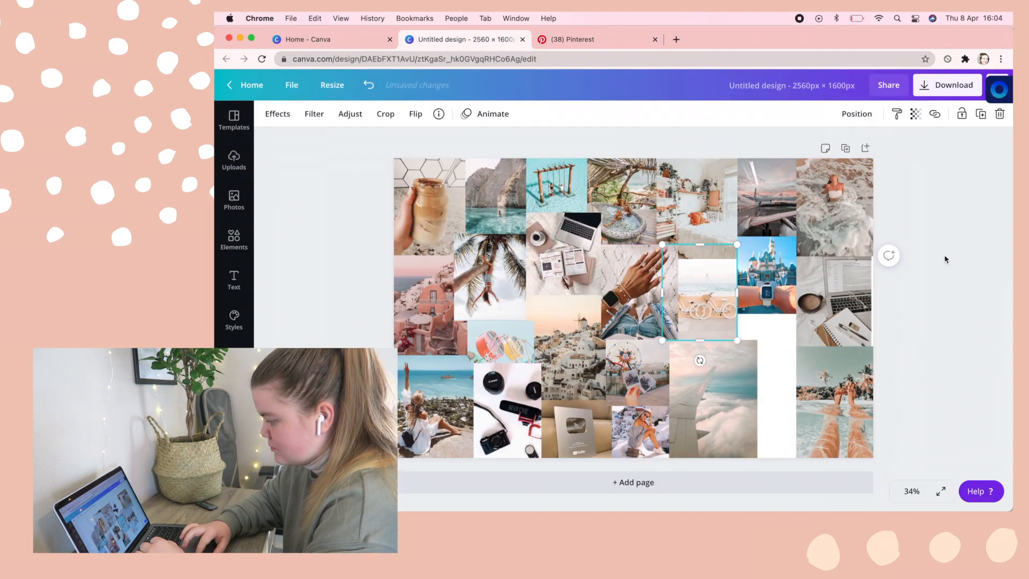
pyautogui.click(943, 257)
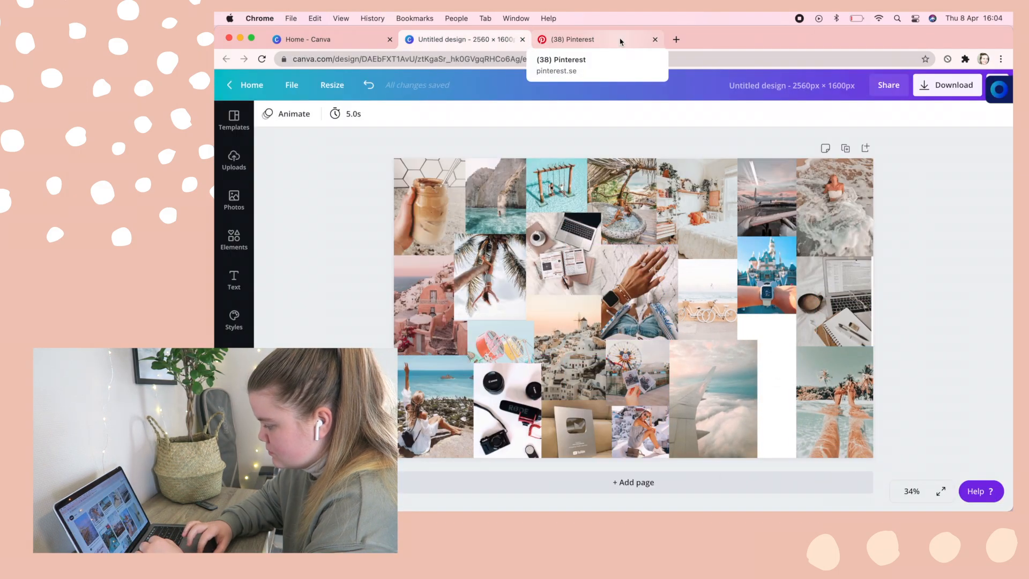
pyautogui.click(620, 42)
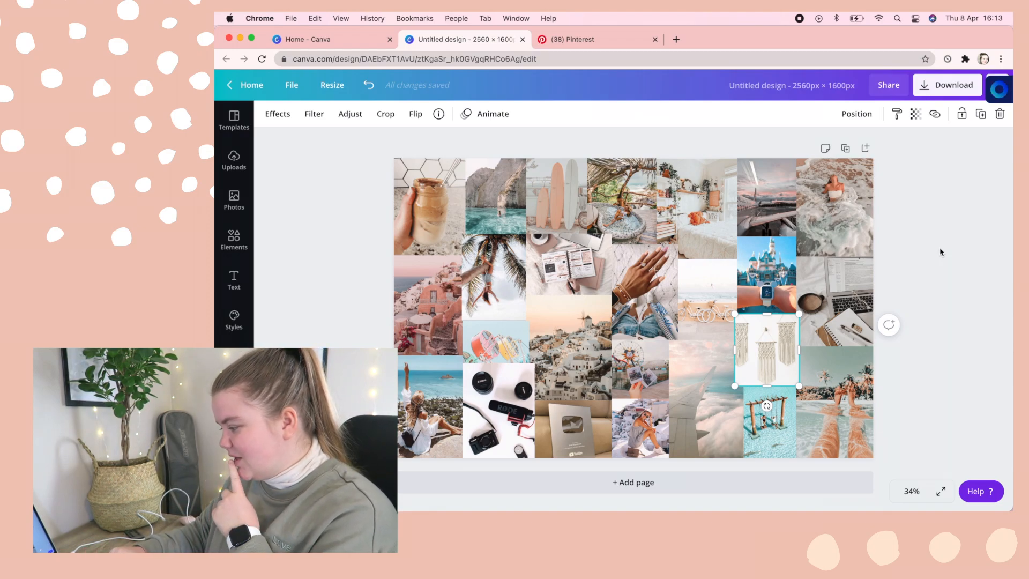
# Apply the Nordic filter to the macrame wall-hanging photo in the Canva collage.
pyautogui.click(928, 276)
pyautogui.click(760, 356)
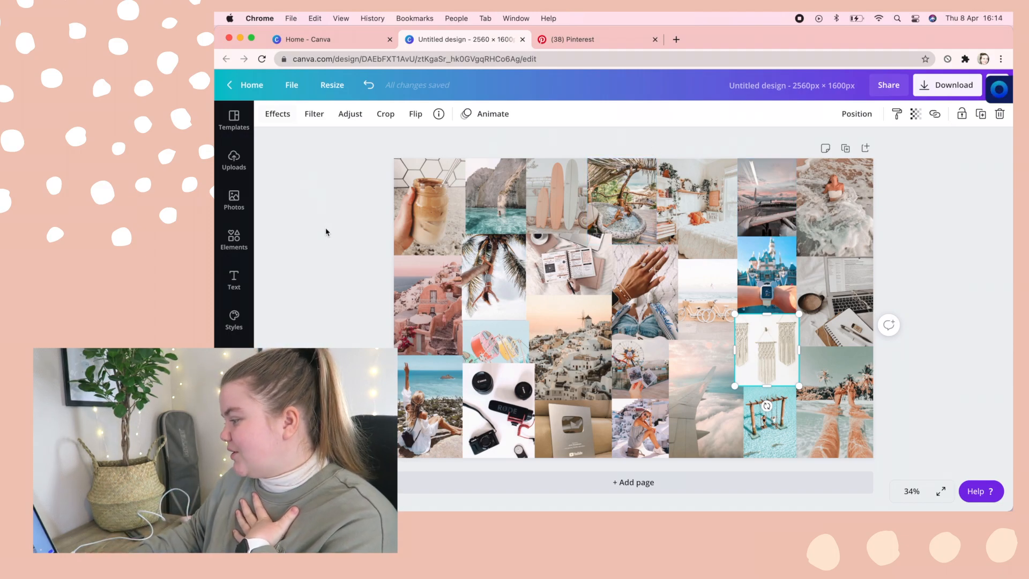
pyautogui.click(319, 116)
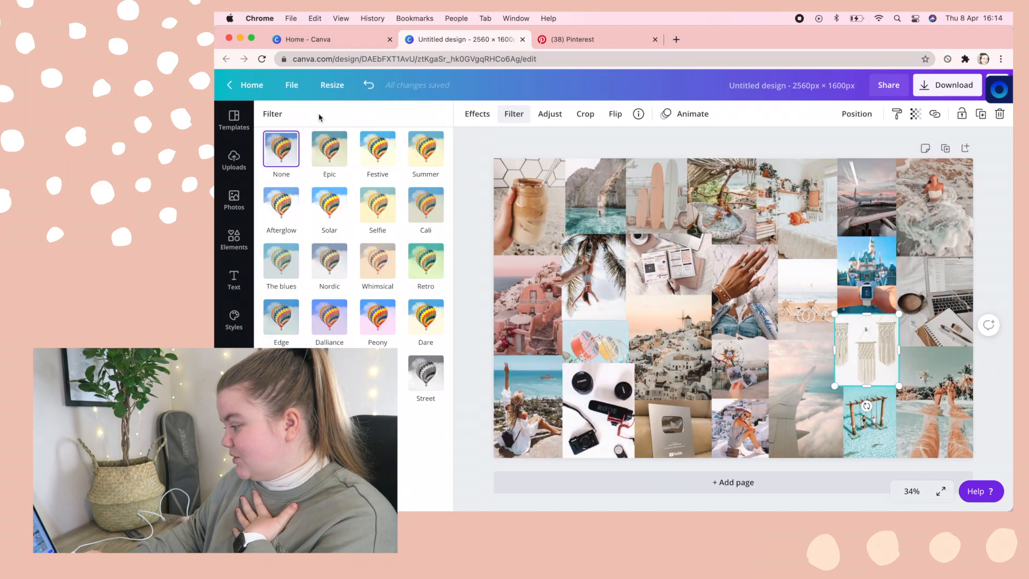
pyautogui.click(333, 269)
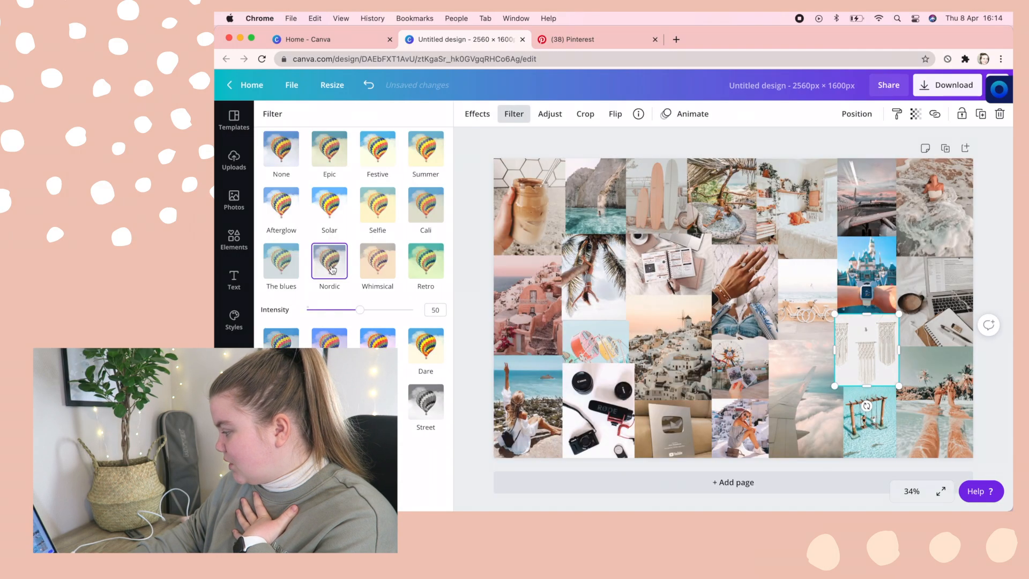
# Try Nordic filter intensities of 71 and 18 on the macrame photo, plus the Edge filter for comparison.
pyautogui.click(328, 310)
pyautogui.moveTo(348, 310); pyautogui.dragTo(307, 312)
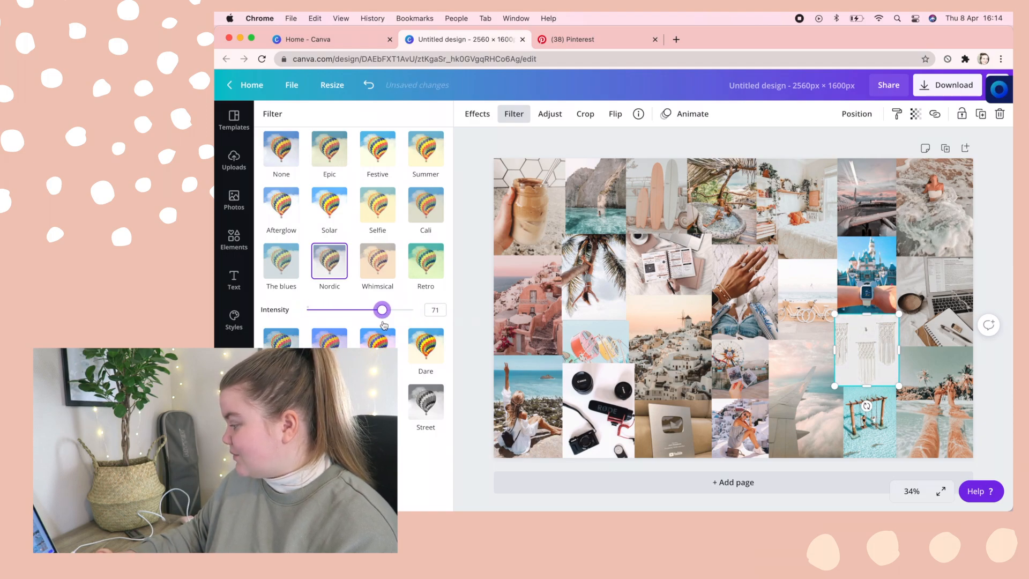
pyautogui.moveTo(383, 324); pyautogui.dragTo(325, 323)
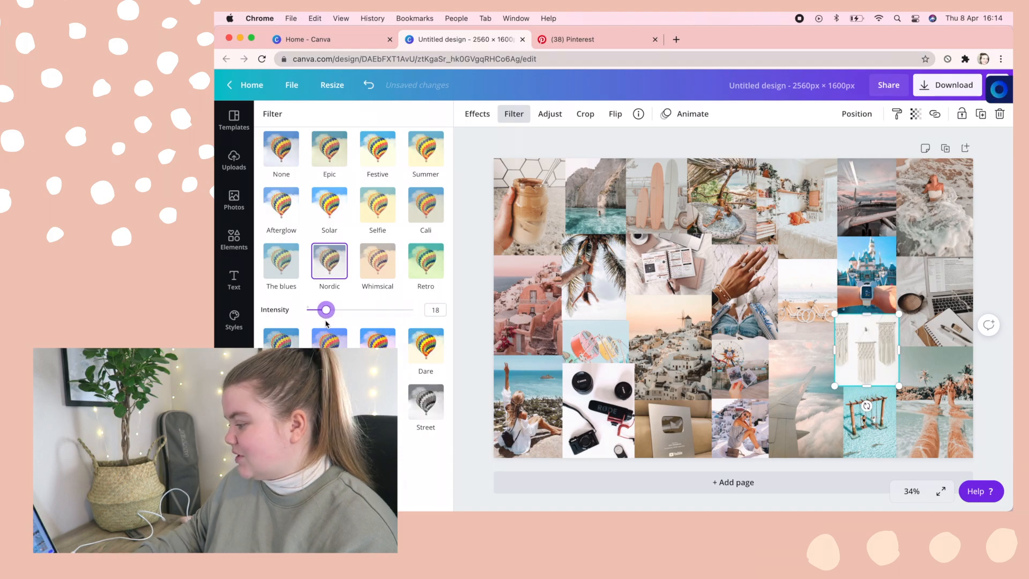
pyautogui.click(289, 343)
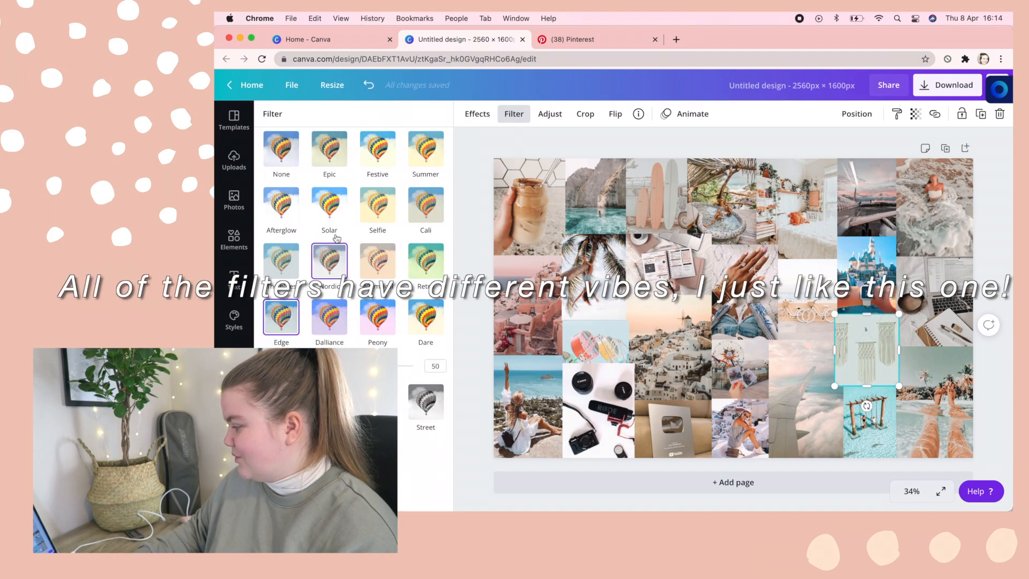
pyautogui.click(331, 219)
# Reapply the Nordic filter to the macrame photo at slightly reduced intensity and send the photo one layer backward.
pyautogui.click(329, 290)
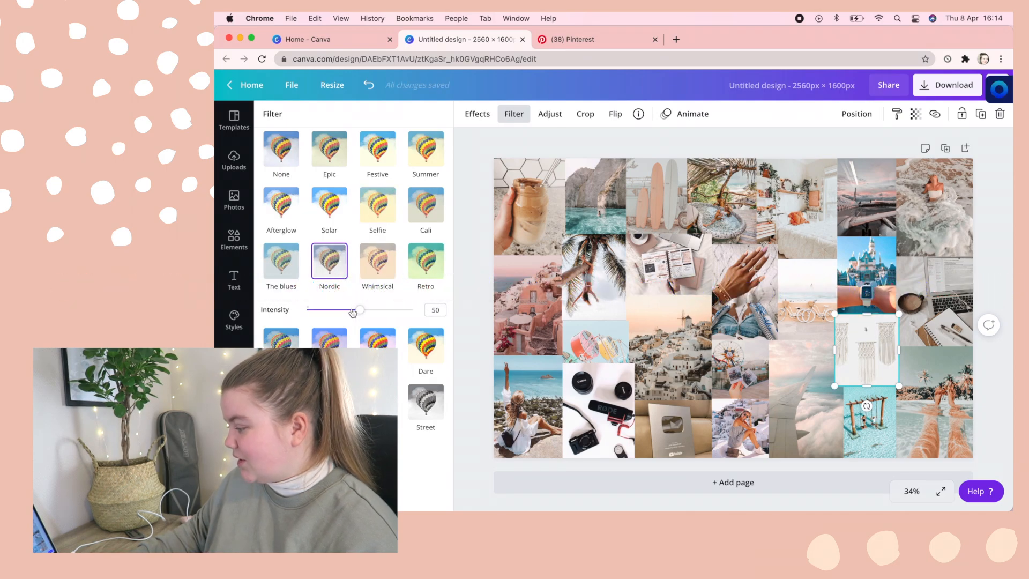
pyautogui.moveTo(351, 310); pyautogui.dragTo(347, 314)
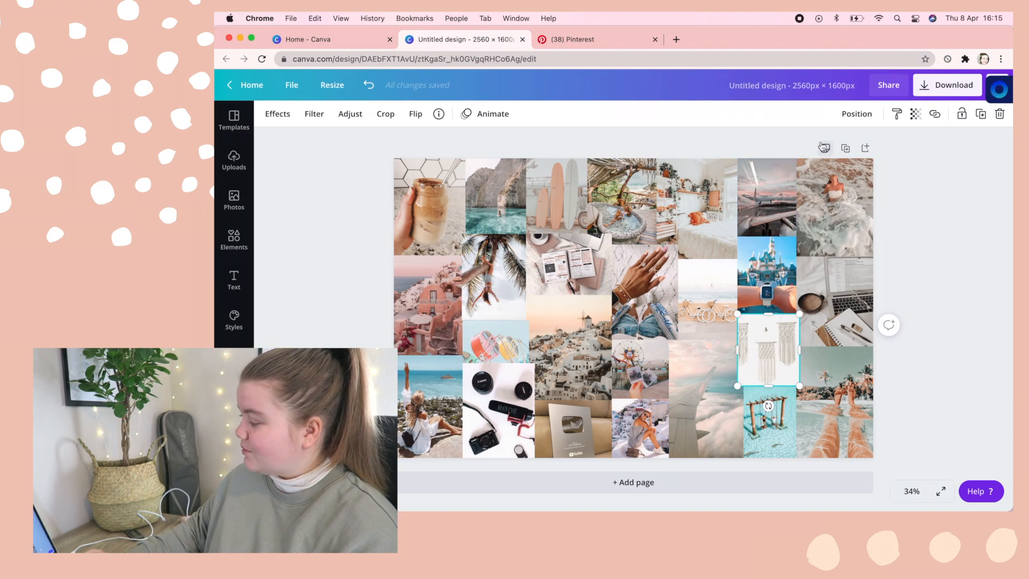
pyautogui.click(856, 112)
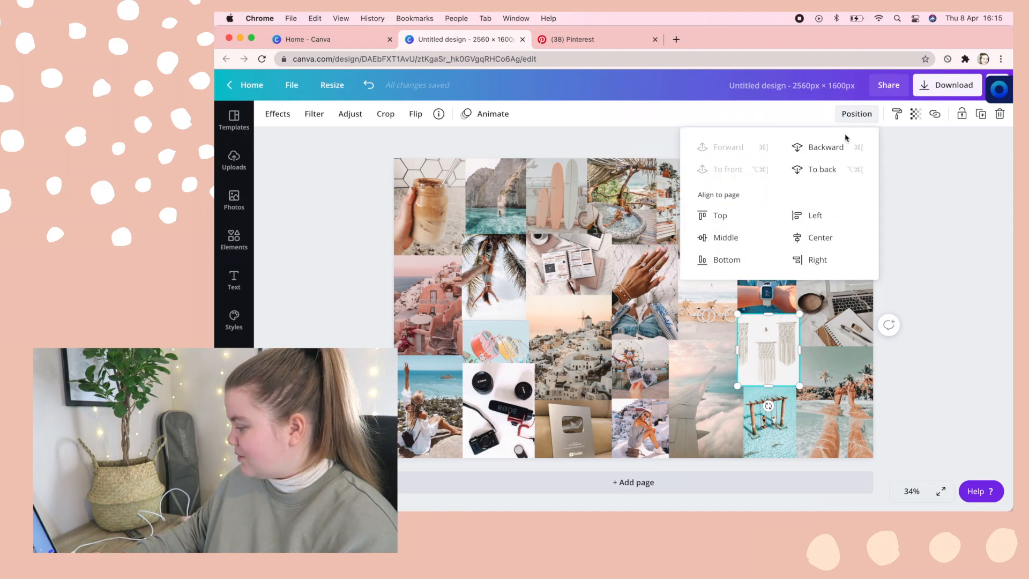
pyautogui.click(830, 150)
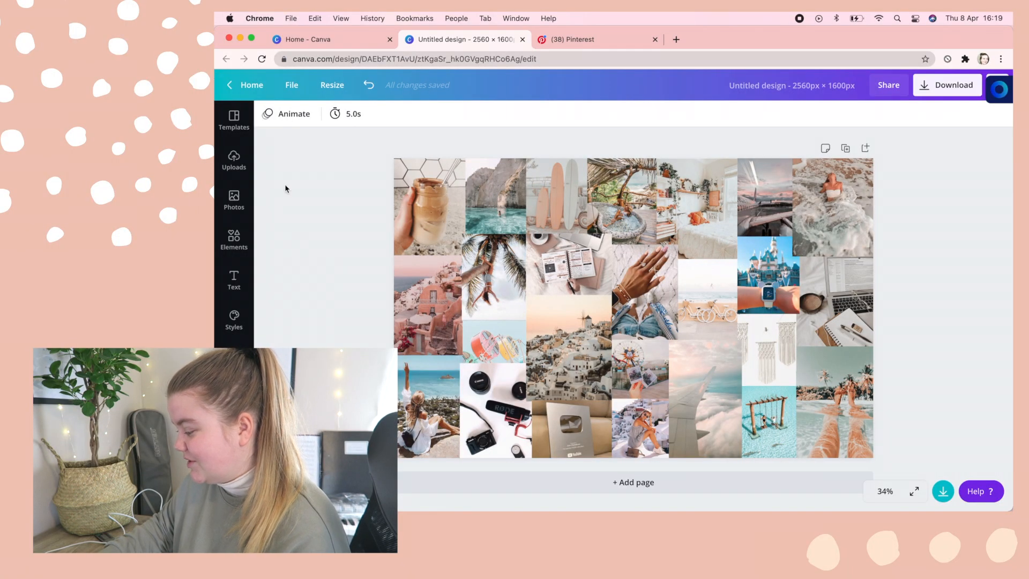
# Add a heading to the collage reading "I am strong, resilient, peaceful and happy".
pyautogui.click(234, 281)
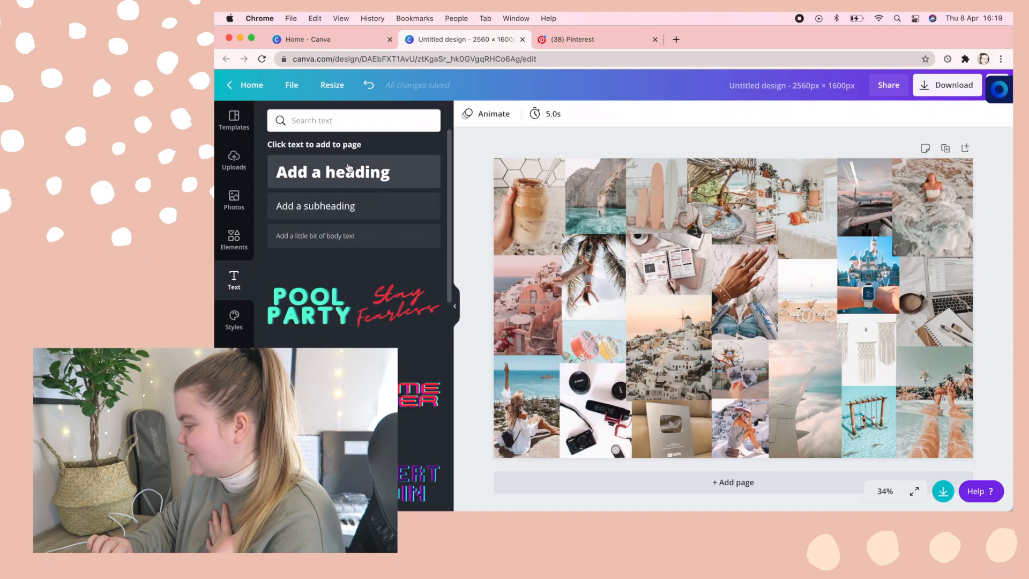
pyautogui.click(350, 169)
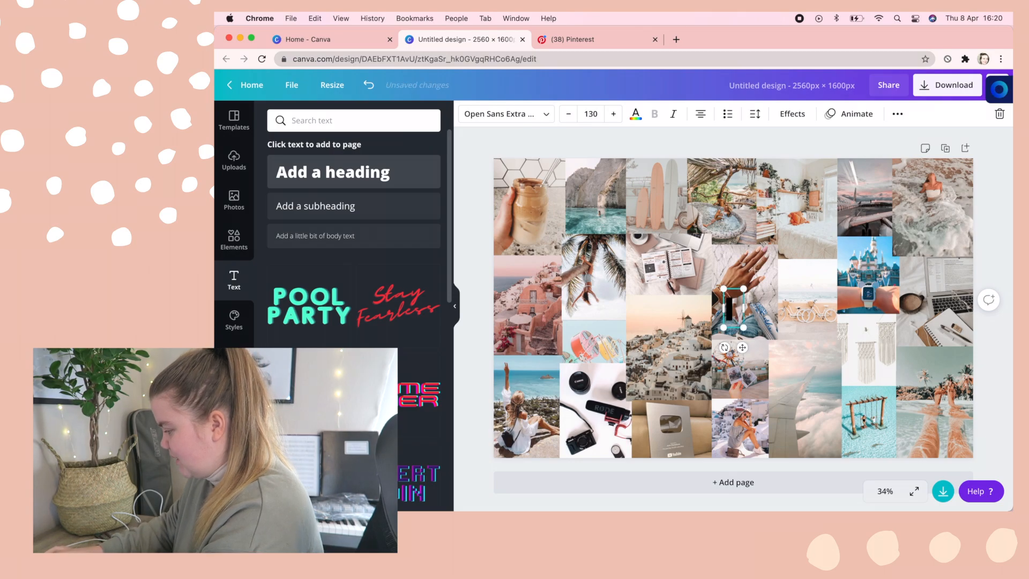
pyautogui.write('resilient,')
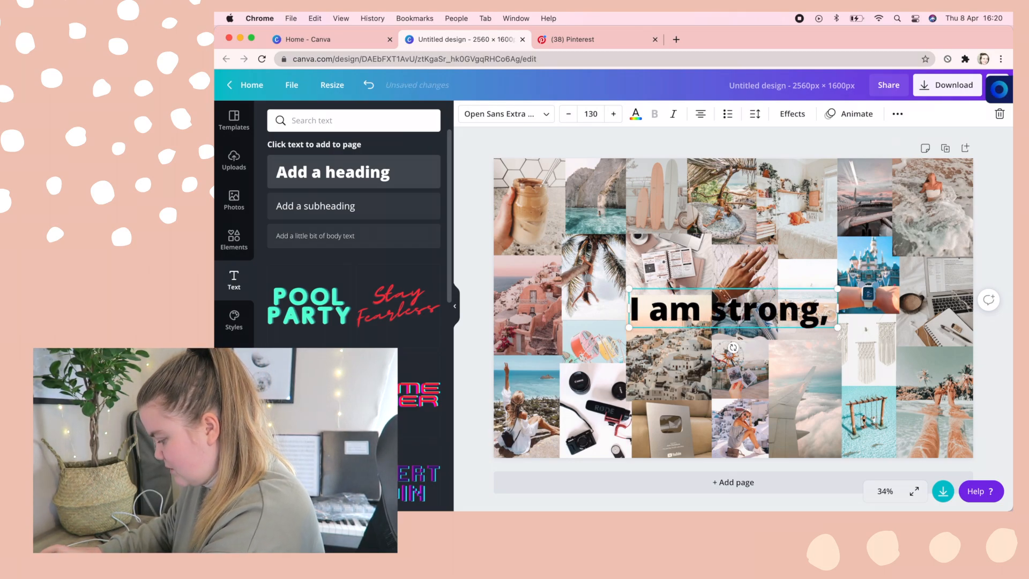
pyautogui.write(' pea')
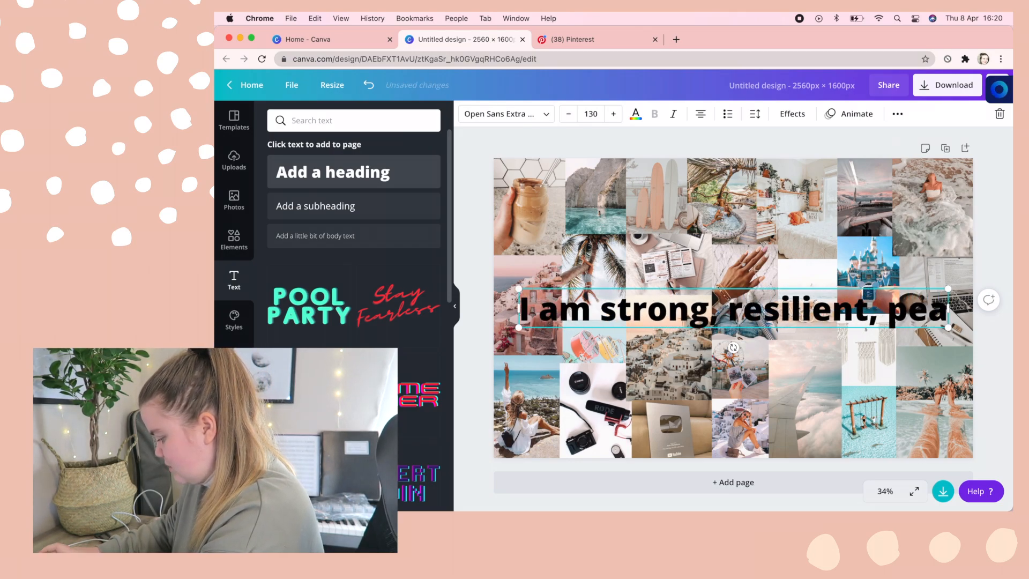
pyautogui.write('ceful and happy')
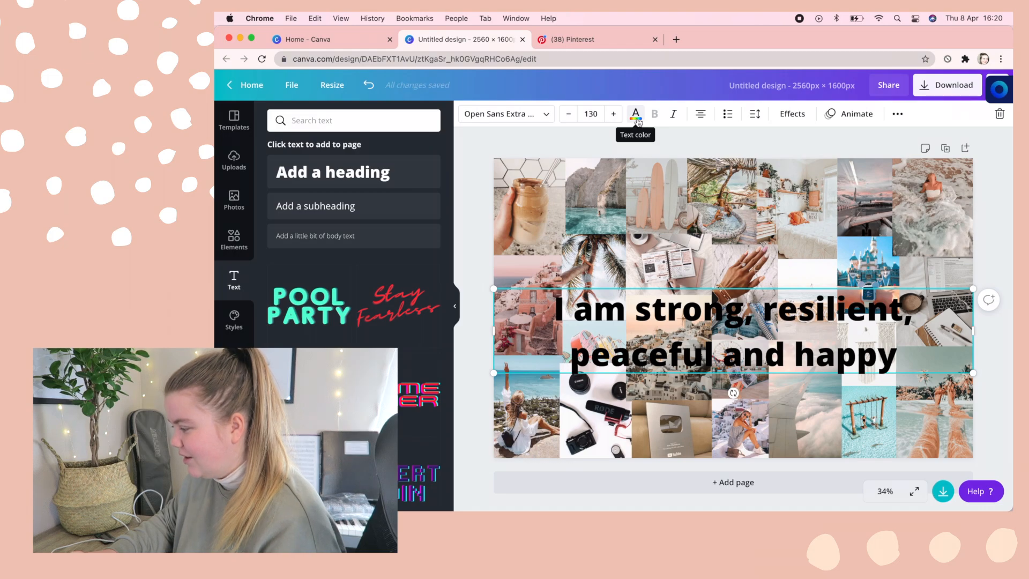
# Set the quote's text colour to white and look through the photo colours and custom colour choices.
pyautogui.click(636, 119)
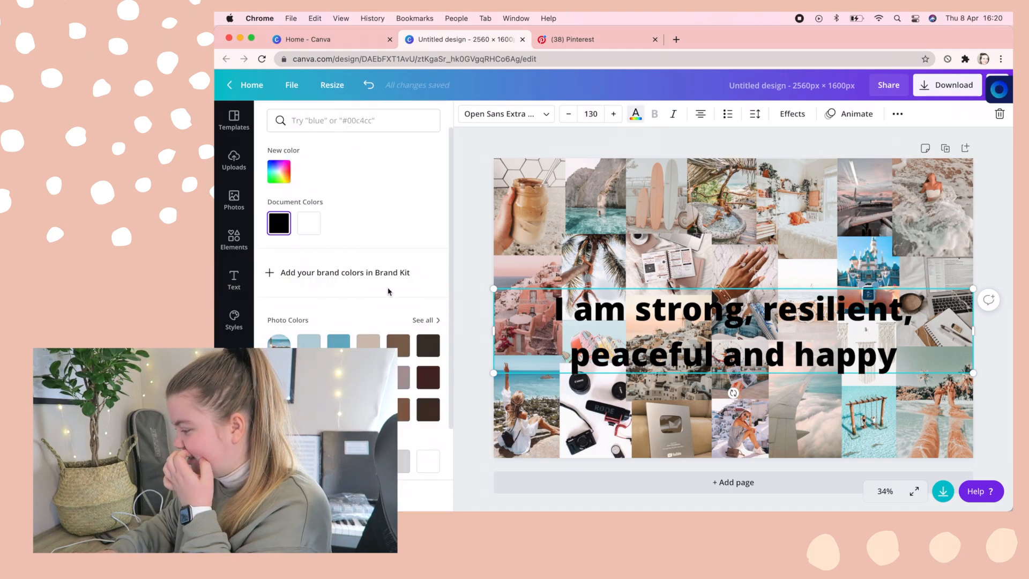
pyautogui.click(316, 226)
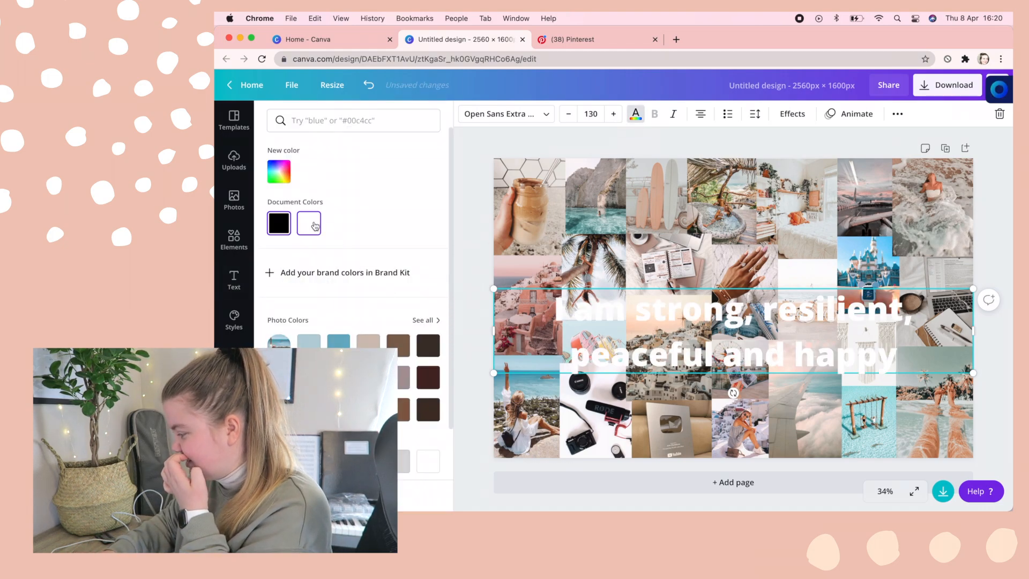
pyautogui.click(330, 338)
pyautogui.scroll(-2, 293, 284)
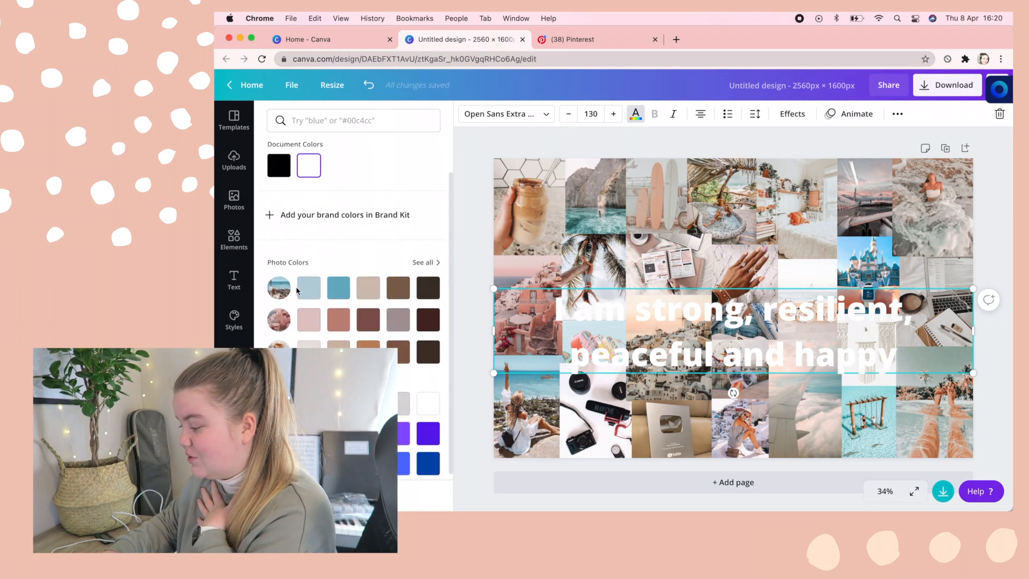
pyautogui.scroll(2, 285, 269)
pyautogui.click(279, 171)
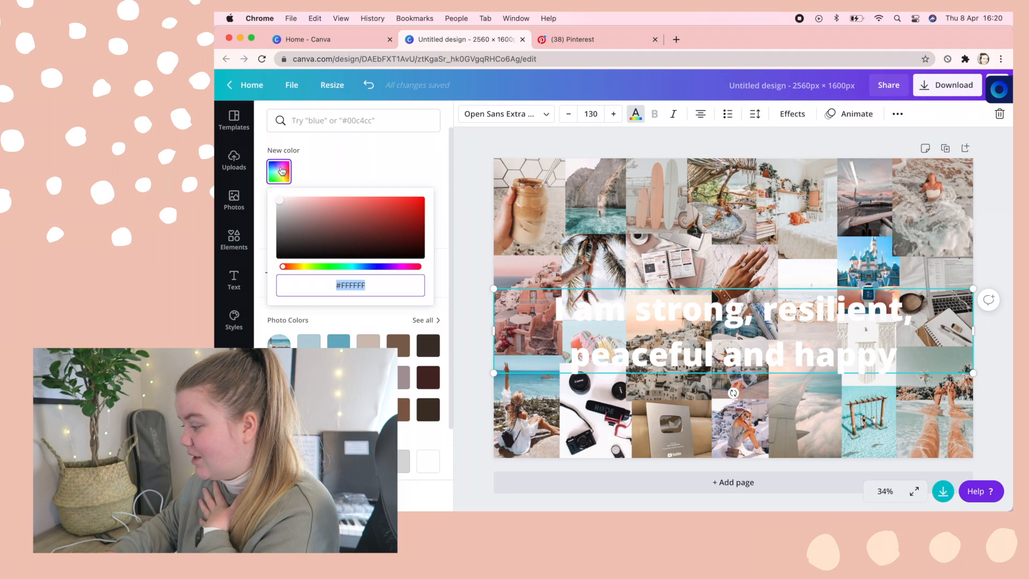
pyautogui.click(287, 223)
pyautogui.moveTo(264, 212)
pyautogui.mouseDown()
pyautogui.moveTo(275, 197)
pyautogui.moveTo(288, 227)
pyautogui.mouseUp()
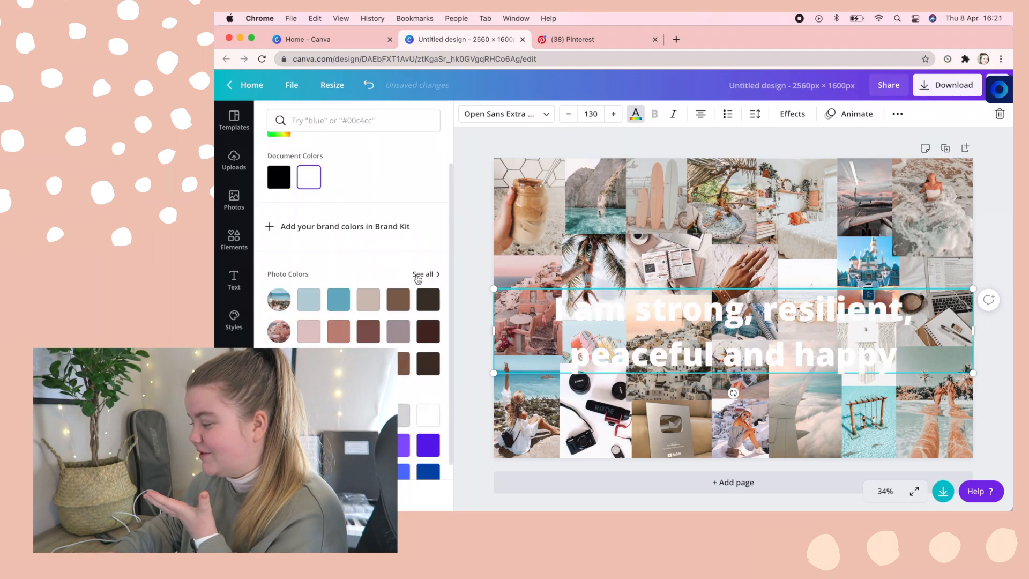
# Try the pale pink photo colour on the quote and return its text to white.
pyautogui.click(419, 276)
pyautogui.scroll(-1, 417, 290)
pyautogui.scroll(1, 418, 321)
pyautogui.scroll(-1, 419, 342)
pyautogui.scroll(1, 418, 342)
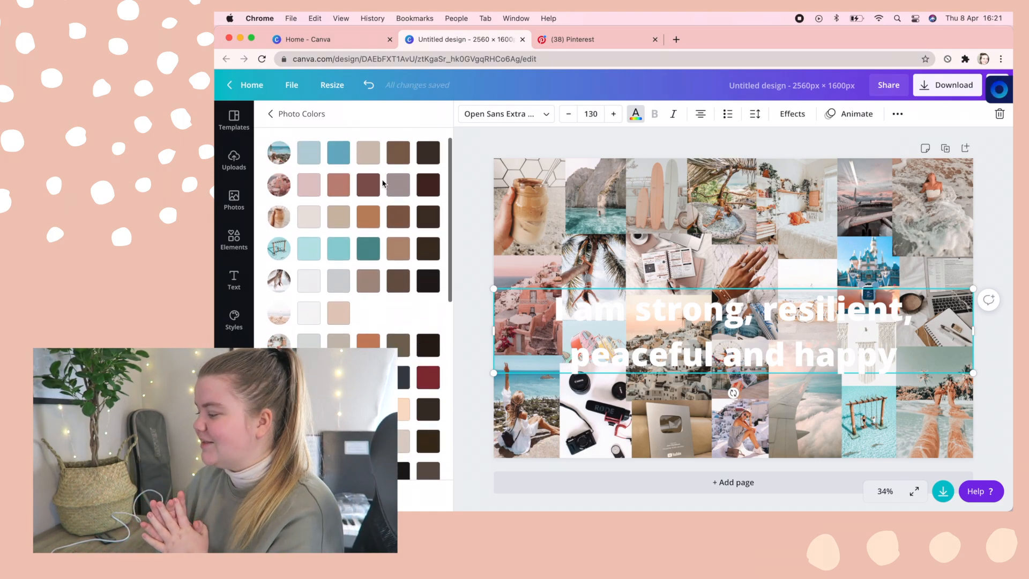
pyautogui.click(309, 154)
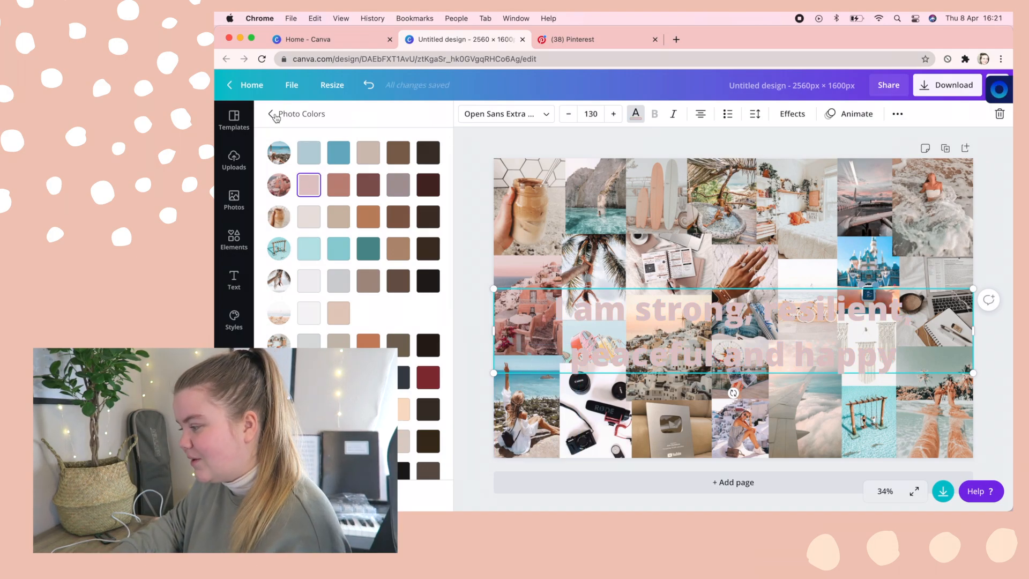
pyautogui.click(272, 113)
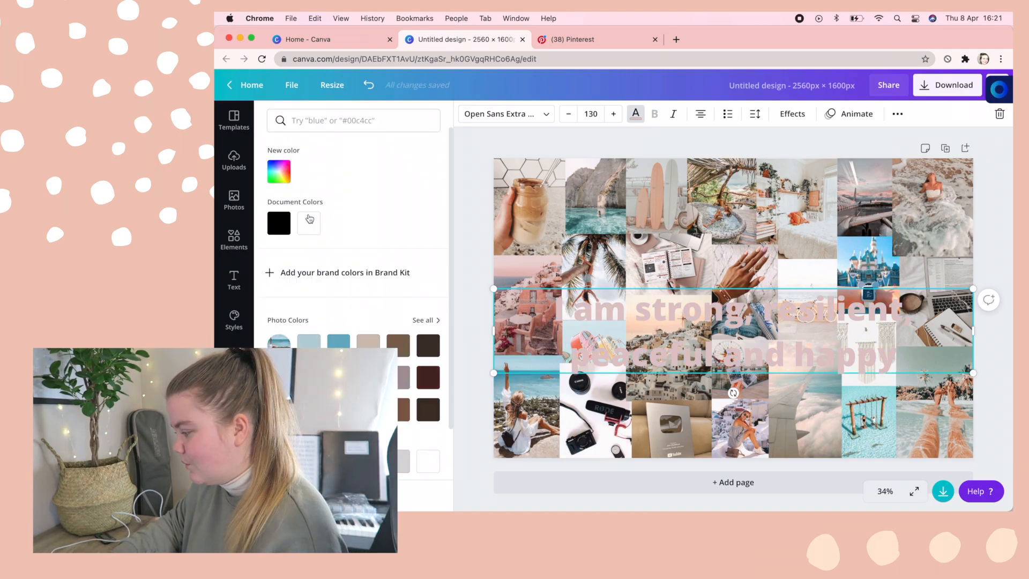
pyautogui.click(309, 223)
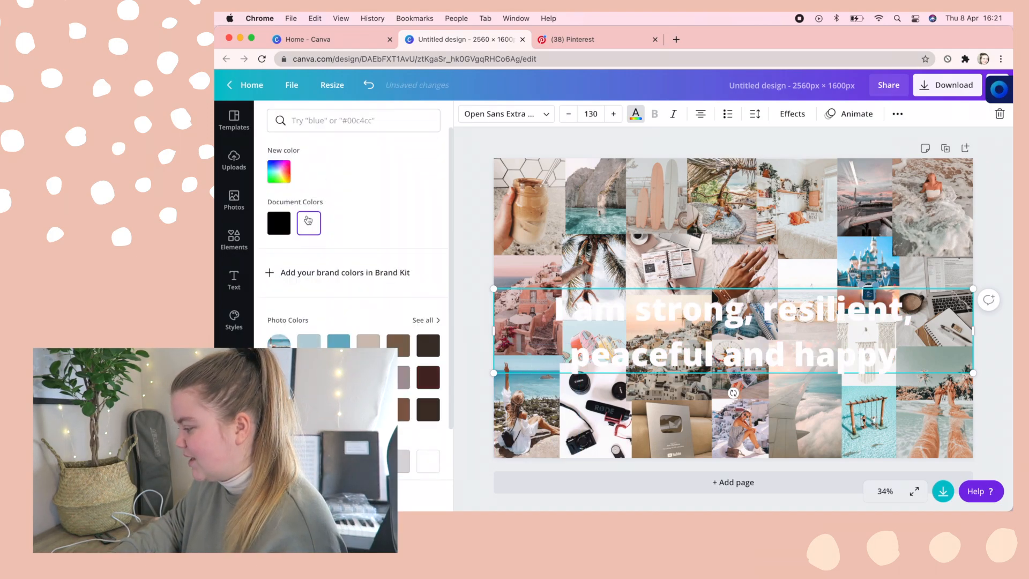
# Change the quote's font to Brittany and move the text higher on the collage.
pyautogui.click(495, 115)
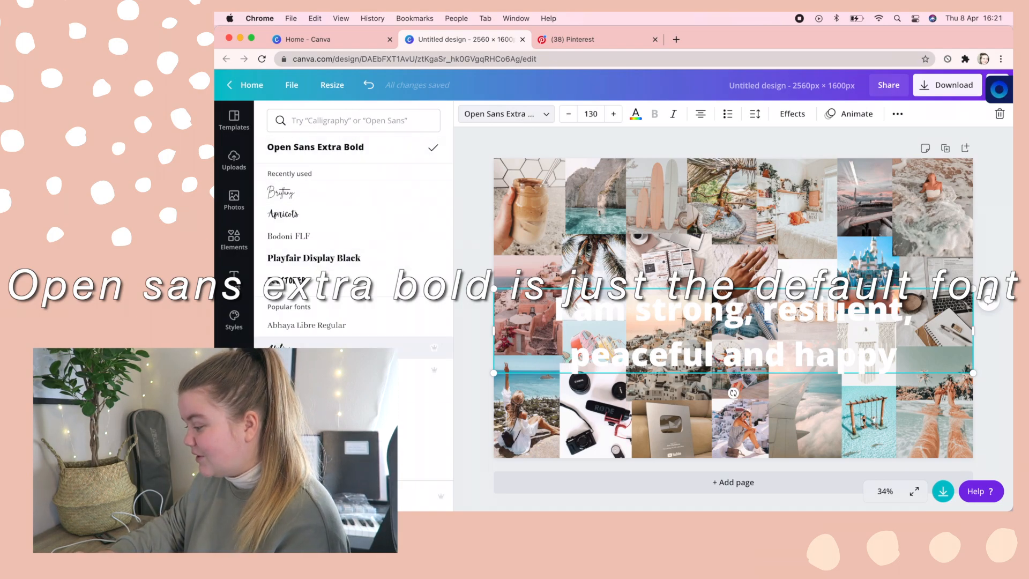
pyautogui.scroll(-5, 354, 241)
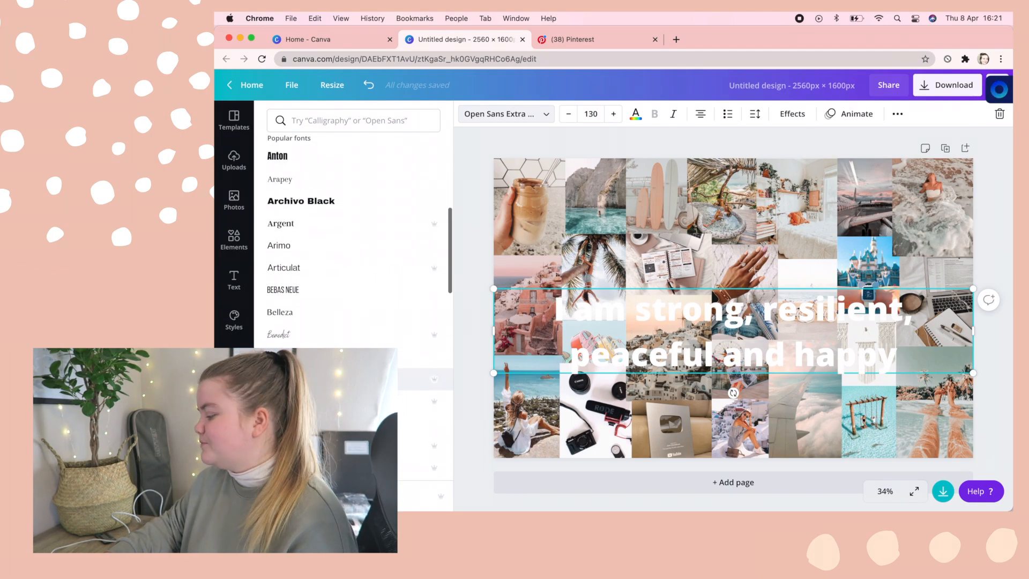
pyautogui.scroll(5, 416, 232)
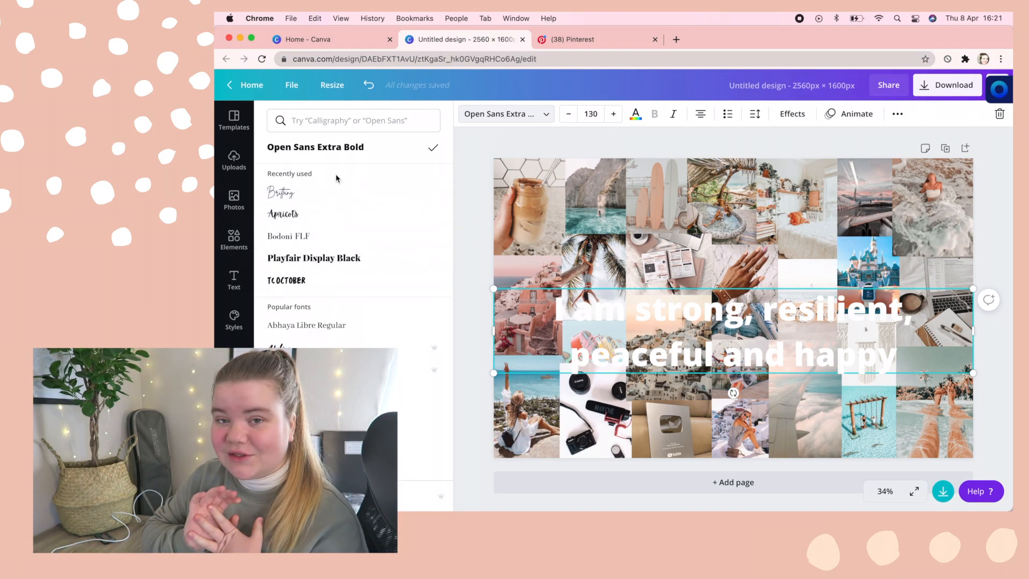
pyautogui.click(332, 193)
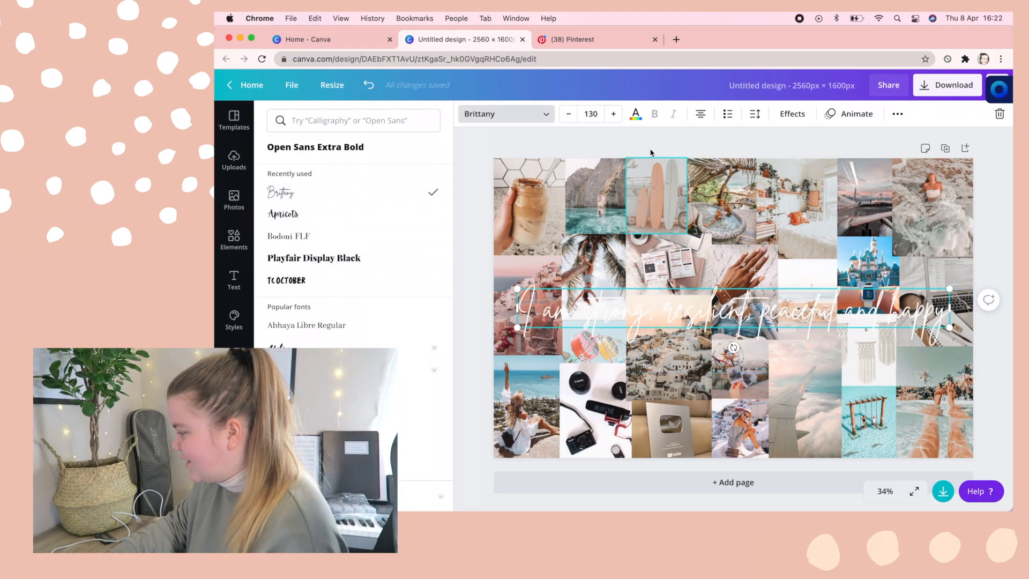
pyautogui.moveTo(704, 311); pyautogui.dragTo(699, 272)
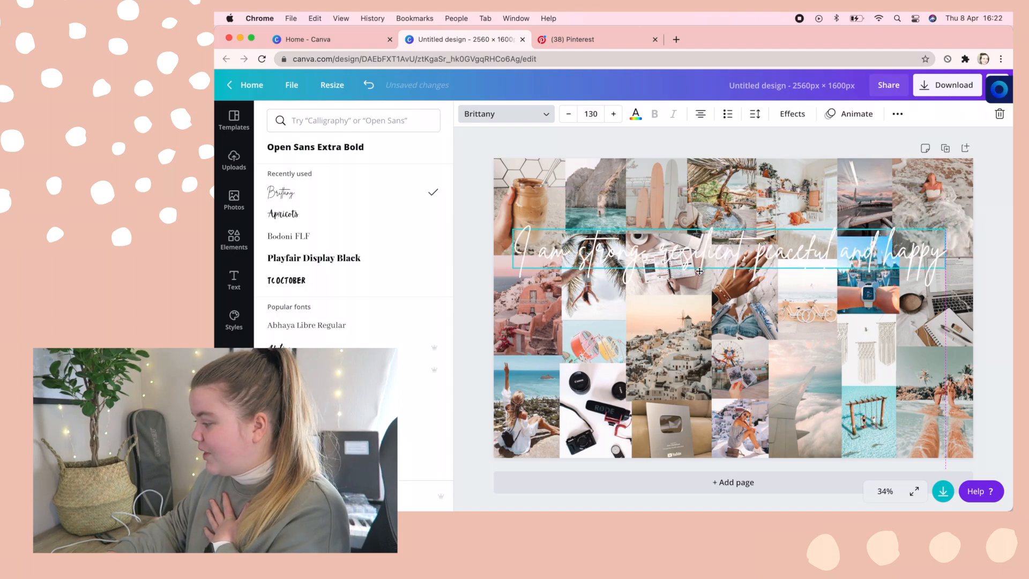
# Apply the Shadow effect to the quote with a dark grey shadow colour.
pyautogui.click(801, 122)
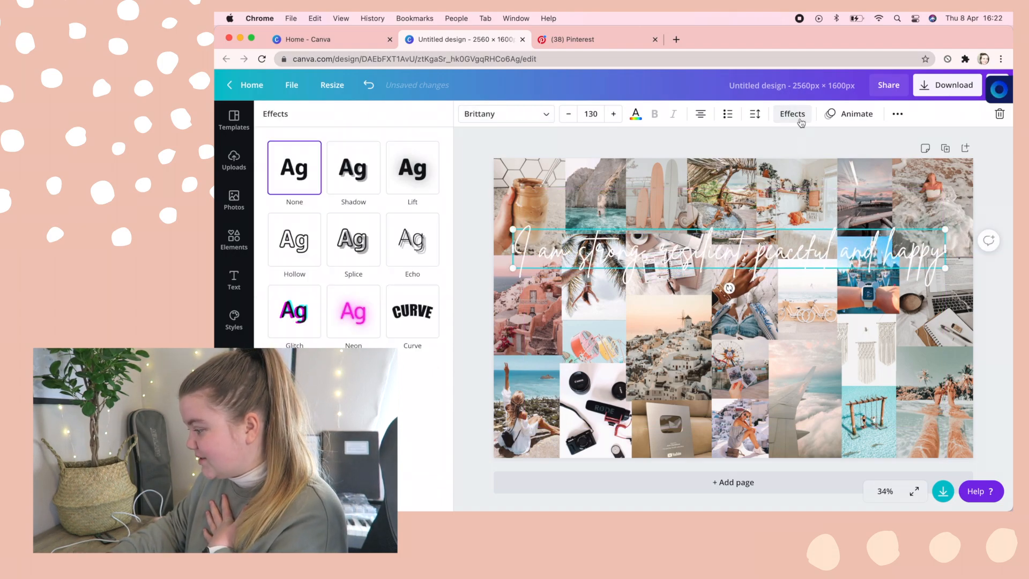
pyautogui.click(354, 177)
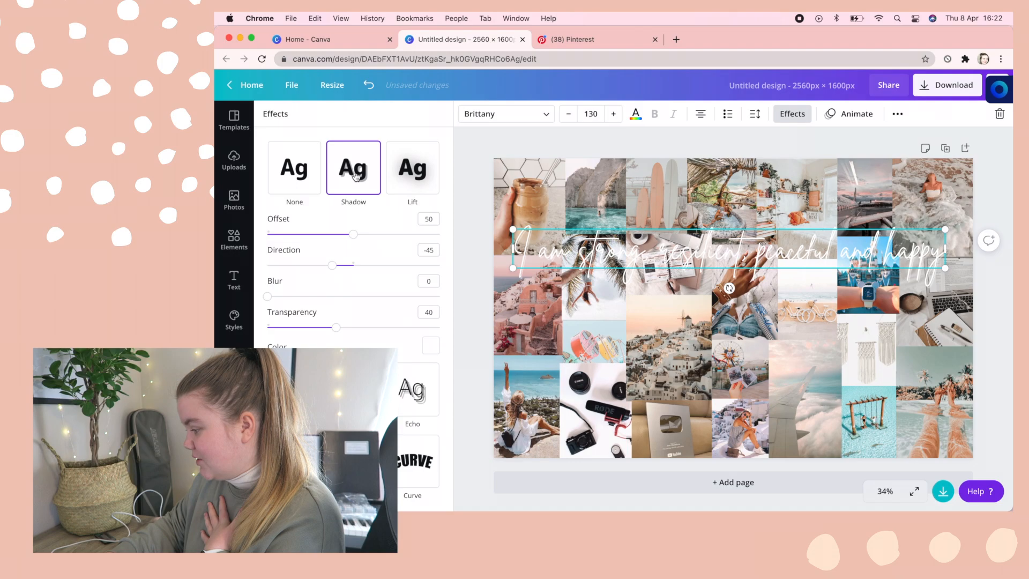
pyautogui.click(431, 342)
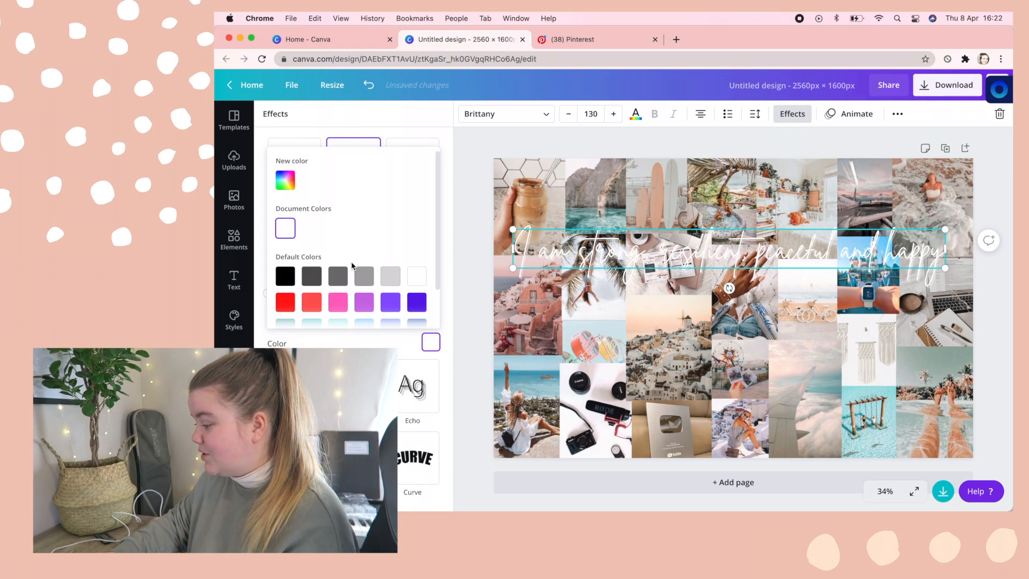
pyautogui.click(289, 274)
pyautogui.click(311, 276)
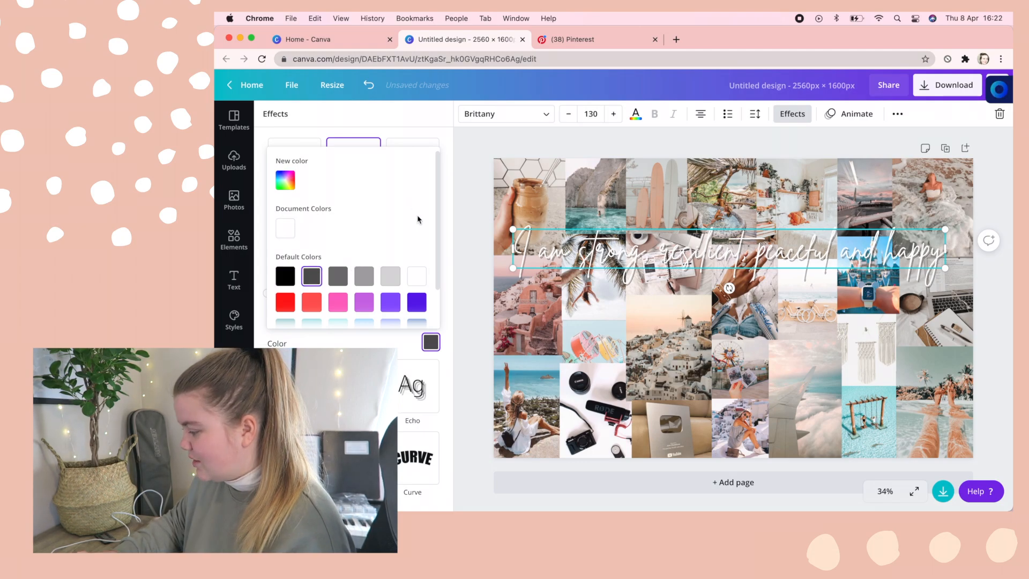
pyautogui.click(384, 335)
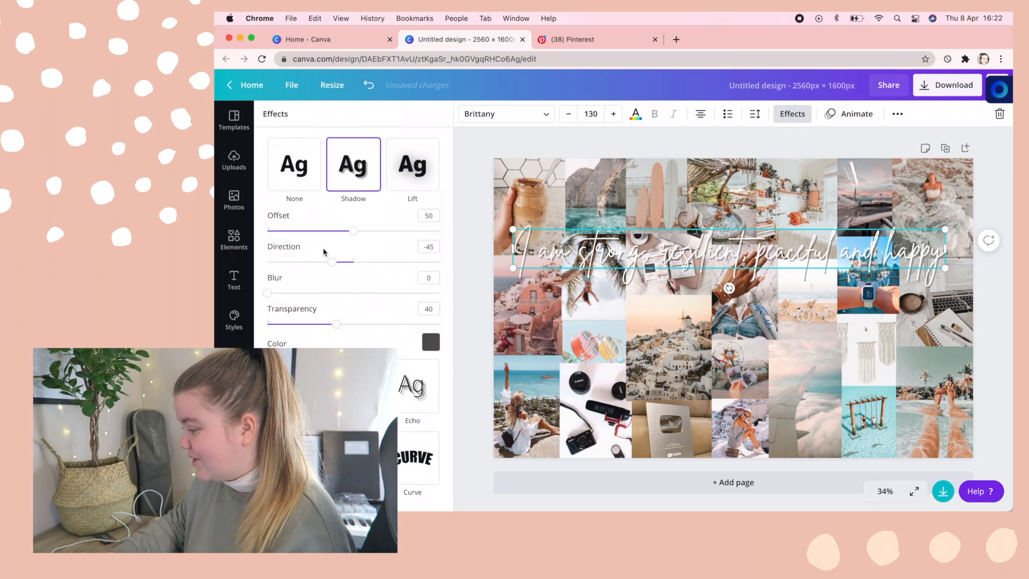
# Refine the quote's shadow to offset 23, blur 15, transparency 52 and colour black.
pyautogui.moveTo(329, 231)
pyautogui.mouseDown()
pyautogui.moveTo(310, 231)
pyautogui.moveTo(420, 231)
pyautogui.moveTo(266, 231)
pyautogui.moveTo(319, 231)
pyautogui.mouseUp()
pyautogui.moveTo(392, 241); pyautogui.dragTo(294, 231)
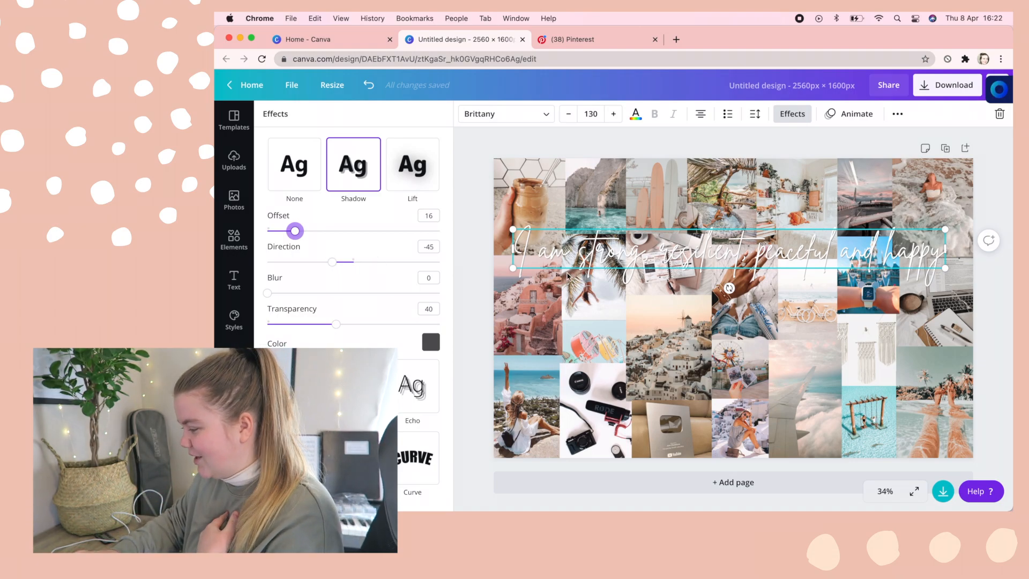
pyautogui.moveTo(271, 295); pyautogui.dragTo(393, 323)
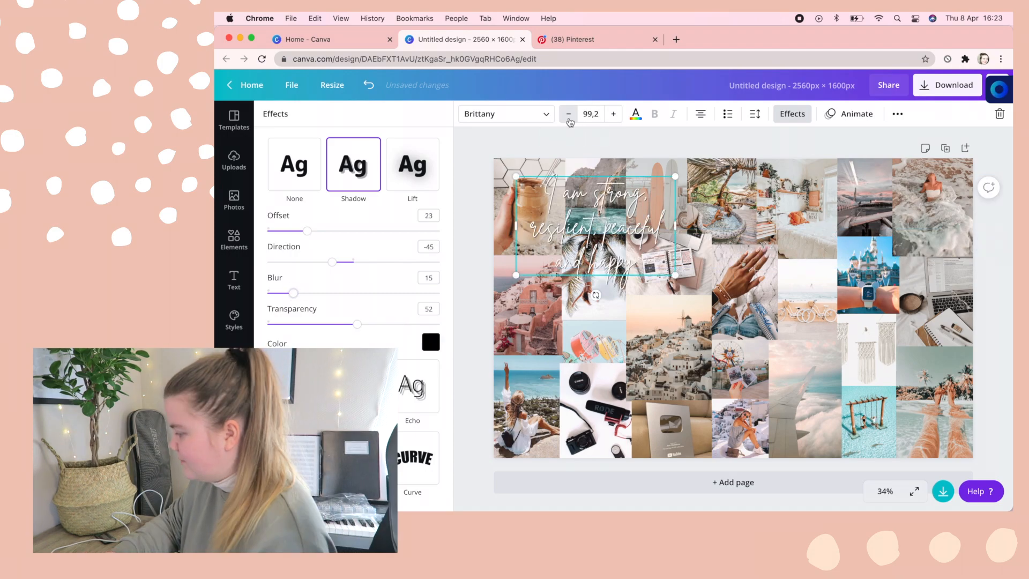
# Reduce the quote's font size and place it over the iced coffee, sea cliff and surfboard photos.
pyautogui.click(569, 115)
pyautogui.click(569, 114)
pyautogui.click(568, 114)
pyautogui.click(569, 121)
pyautogui.click(569, 121)
pyautogui.click(569, 121)
pyautogui.click(569, 121)
pyautogui.click(569, 121)
pyautogui.click(569, 121)
pyautogui.moveTo(610, 192)
pyautogui.mouseDown()
pyautogui.moveTo(621, 206)
pyautogui.moveTo(611, 222)
pyautogui.moveTo(616, 206)
pyautogui.mouseUp()
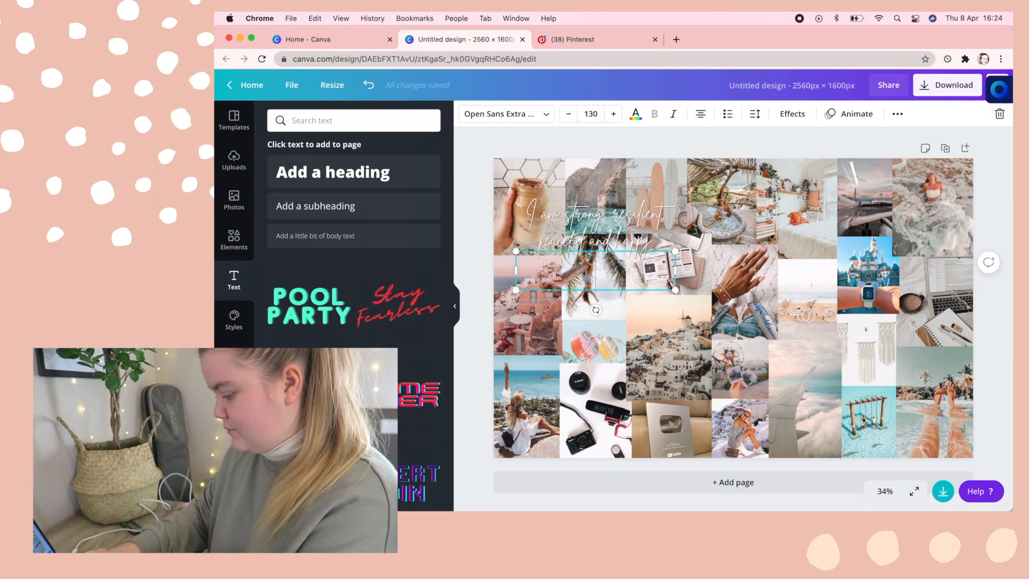
# Add a second quote, "I deserve endless love and happiness", in white Brittany lettering.
pyautogui.write('I deserve endless love and happiness')
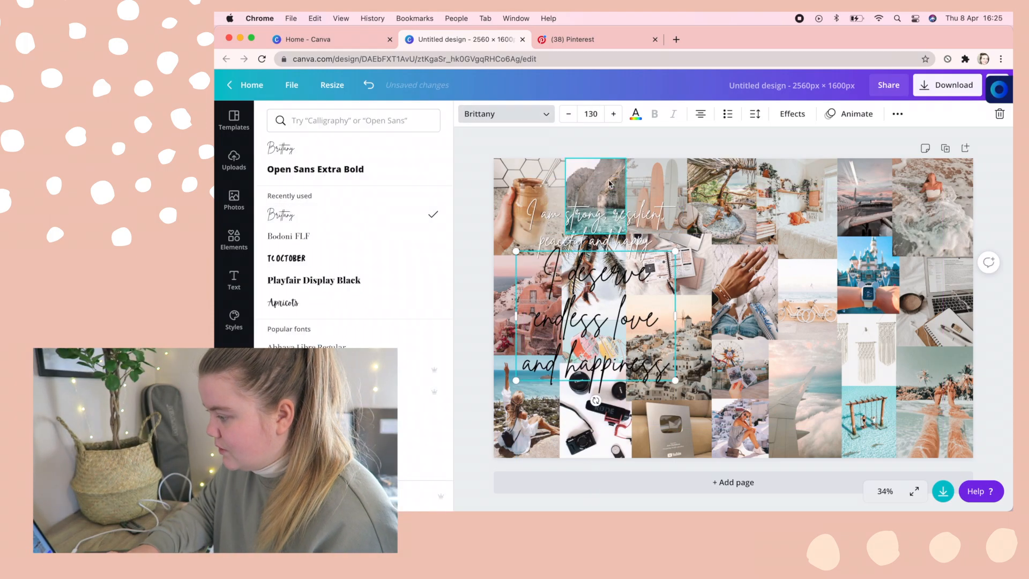
pyautogui.click(635, 114)
# Apply the Shadow effect to the second quote with a smaller offset, higher transparency value and added blur.
pyautogui.click(792, 114)
pyautogui.click(368, 248)
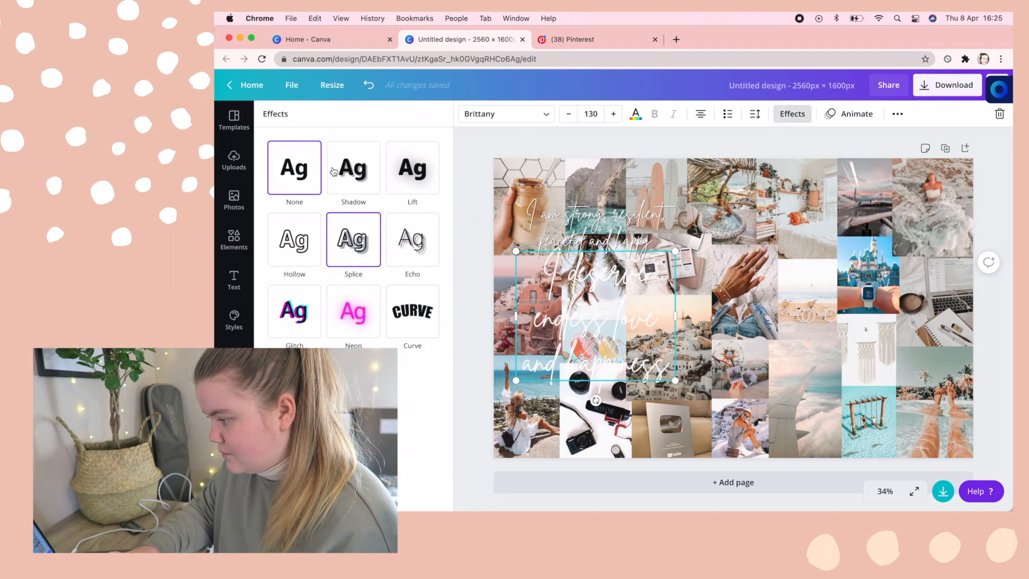
pyautogui.click(355, 177)
pyautogui.moveTo(354, 234); pyautogui.dragTo(312, 234)
pyautogui.moveTo(336, 327); pyautogui.dragTo(388, 327)
pyautogui.moveTo(269, 296); pyautogui.dragTo(333, 296)
# Shrink the second quote to font size 88.3 on two lines and place it over the watch and laptop photos.
pyautogui.moveTo(571, 274); pyautogui.dragTo(692, 354)
pyautogui.click(693, 354)
pyautogui.moveTo(595, 316); pyautogui.dragTo(804, 337)
pyautogui.moveTo(883, 337); pyautogui.dragTo(929, 334)
pyautogui.moveTo(726, 356); pyautogui.dragTo(791, 328)
pyautogui.moveTo(874, 274); pyautogui.dragTo(908, 287)
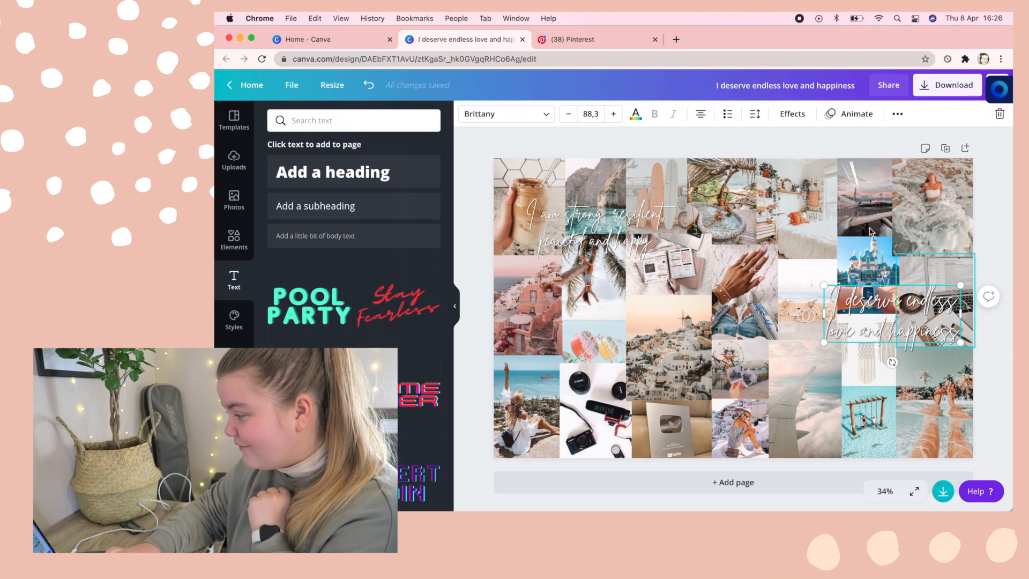
# Duplicate the second quote over the camera and plaque photos and reword the copy as "I am making the right moves to create my ideal future".
pyautogui.click(897, 114)
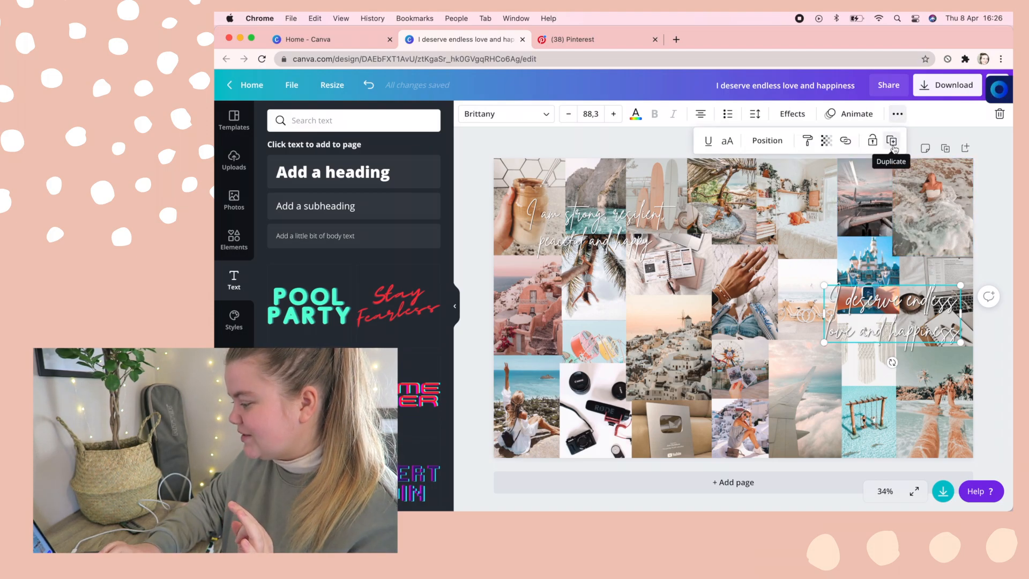
pyautogui.click(891, 141)
pyautogui.moveTo(857, 327); pyautogui.dragTo(643, 399)
pyautogui.doubleClick(702, 399)
pyautogui.press('BackSpace')
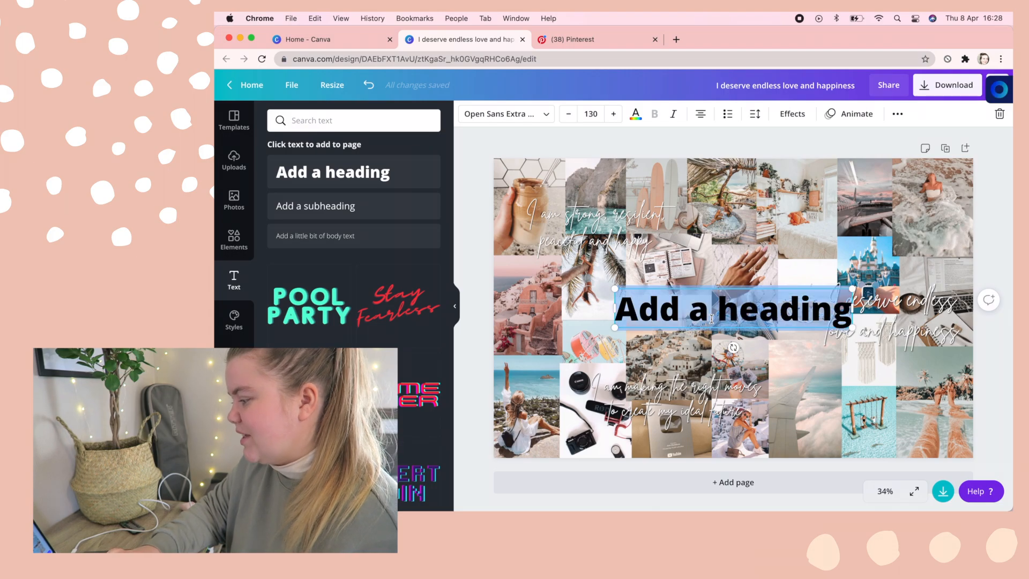
# Try the Shadow, Lift, Echo and Splice text effects on the sample heading, ending on Shadow.
pyautogui.click(828, 139)
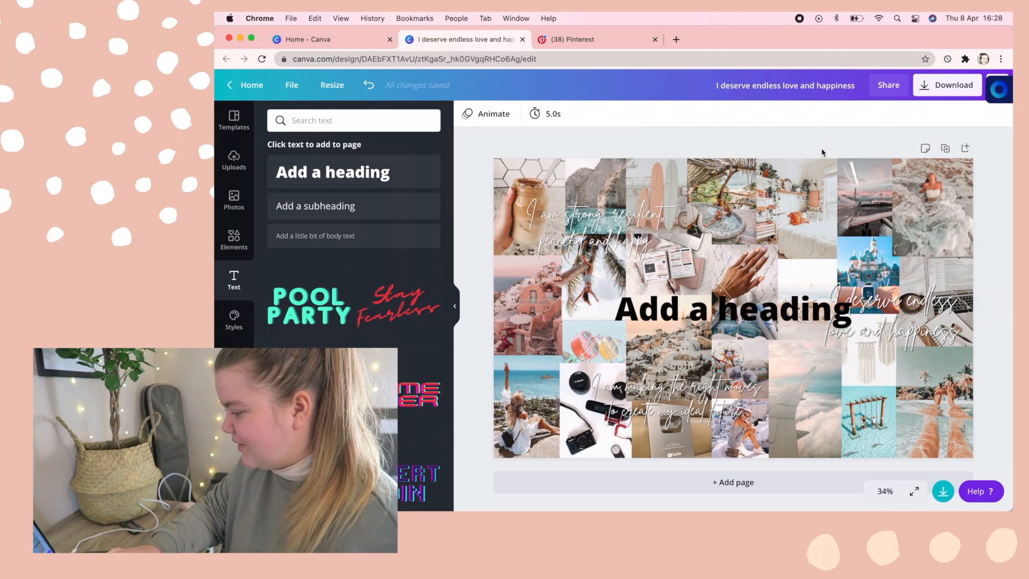
pyautogui.click(678, 303)
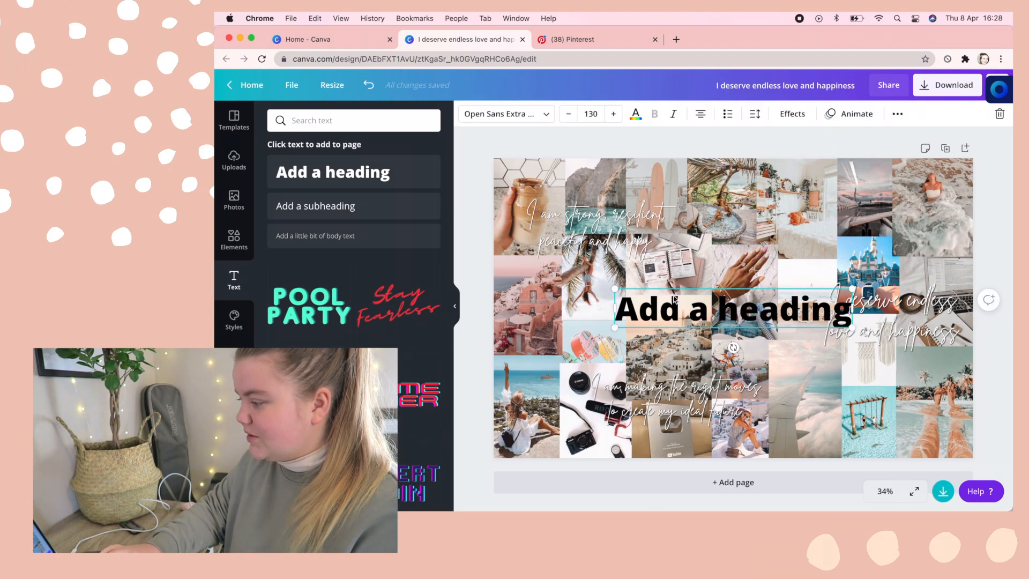
pyautogui.click(791, 114)
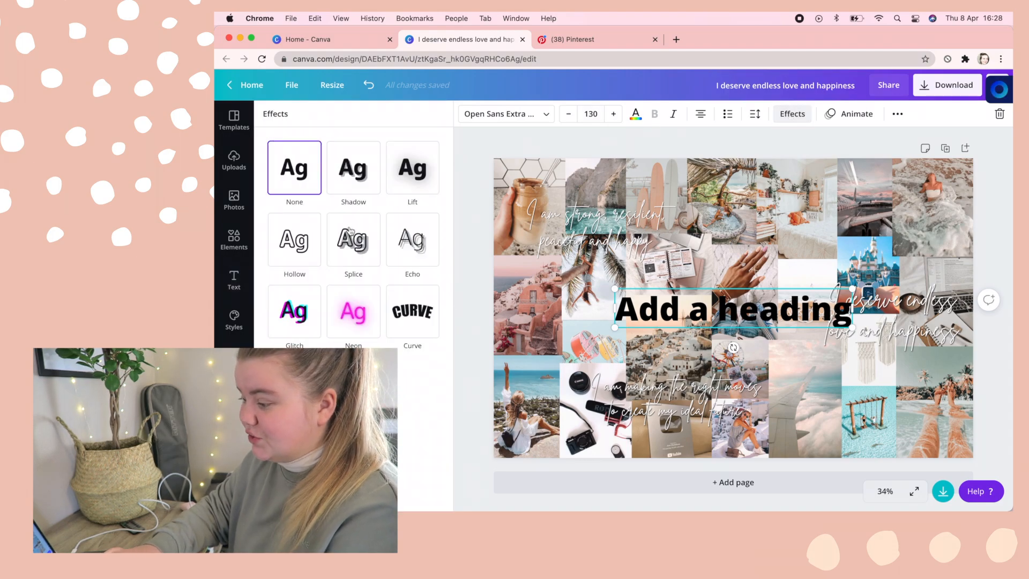
pyautogui.click(359, 187)
pyautogui.click(411, 170)
pyautogui.click(411, 239)
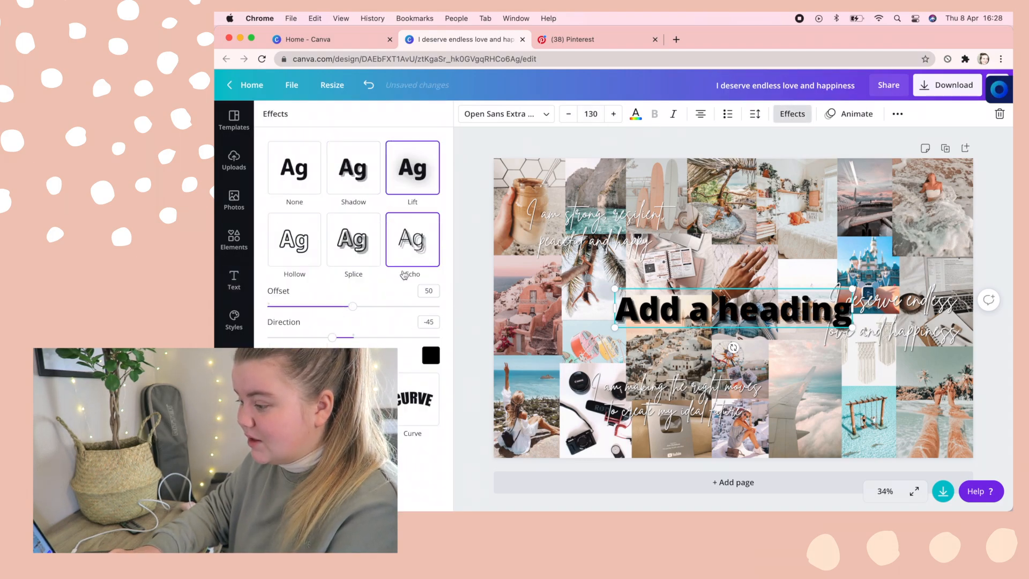
pyautogui.click(361, 244)
pyautogui.click(360, 175)
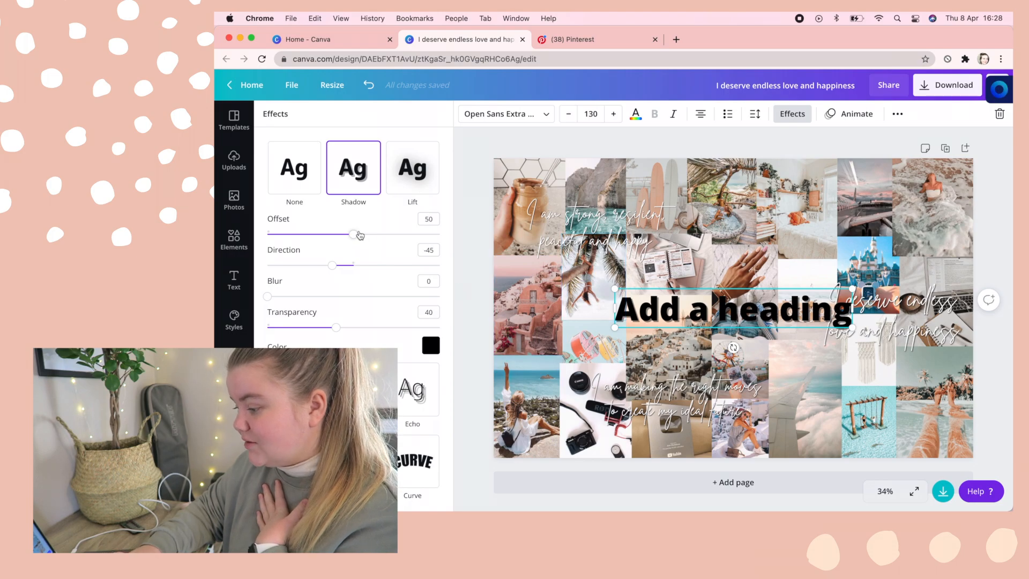
# Set the sample heading's shadow blur to 36 and color its text white.
pyautogui.moveTo(273, 302); pyautogui.dragTo(330, 298)
pyautogui.click(716, 313)
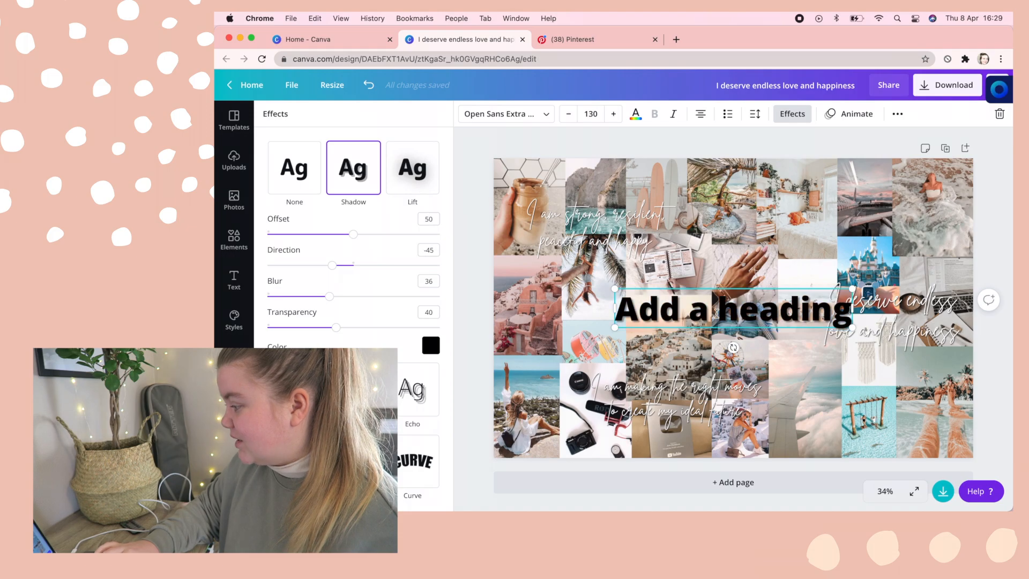
pyautogui.click(897, 113)
pyautogui.moveTo(769, 295)
pyautogui.mouseDown()
pyautogui.moveTo(773, 316)
pyautogui.moveTo(767, 310)
pyautogui.mouseUp()
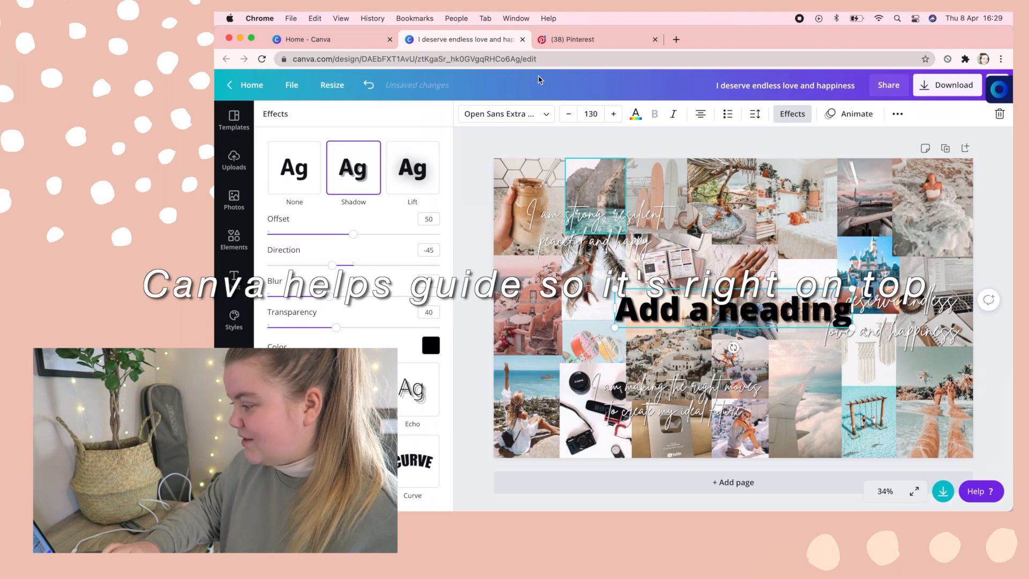
pyautogui.click(633, 119)
pyautogui.click(308, 222)
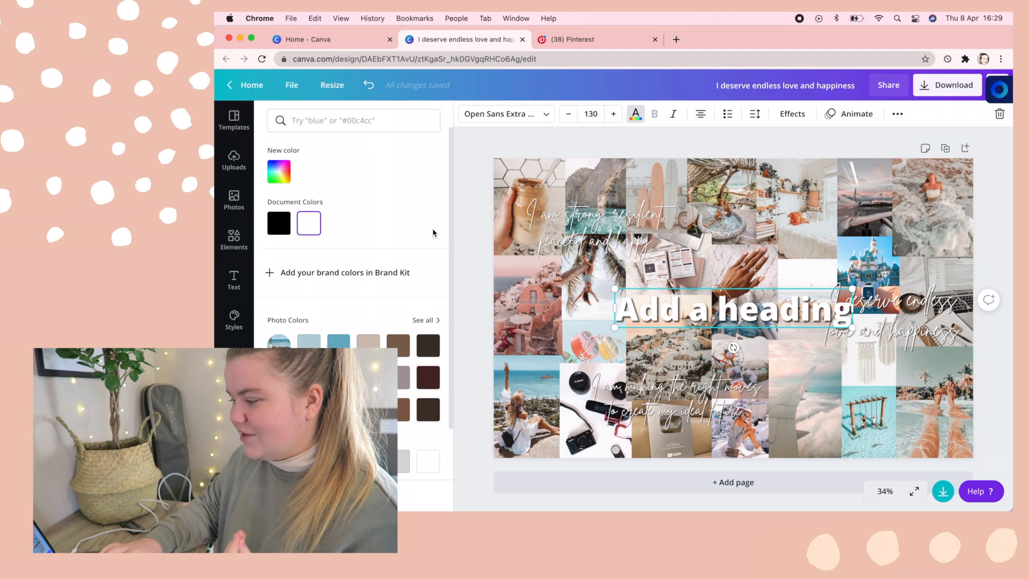
# Try the Hollow effect with a thinner outline on the sample heading, and delete the heading.
pyautogui.click(792, 114)
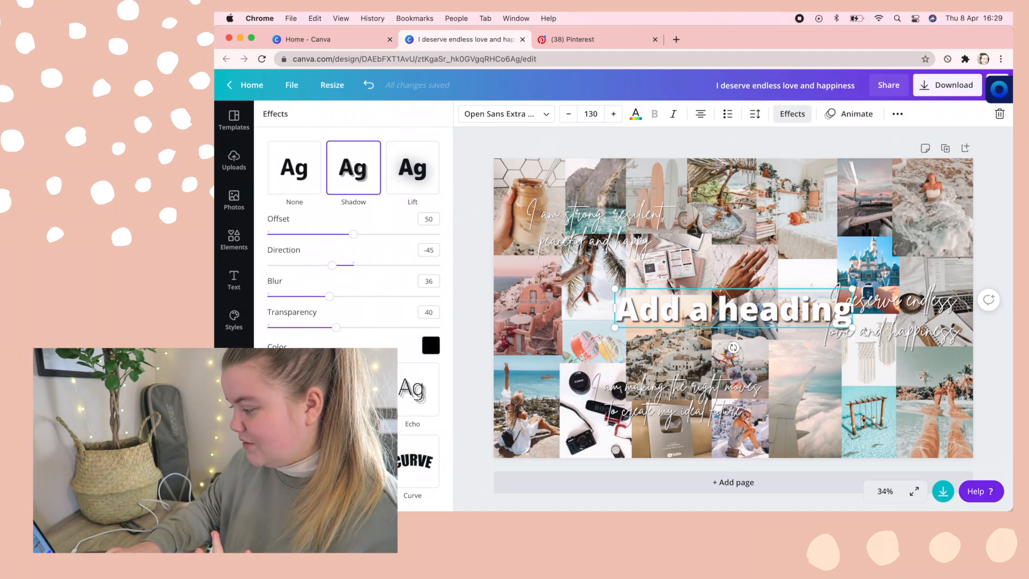
pyautogui.click(294, 389)
pyautogui.moveTo(335, 306); pyautogui.dragTo(304, 303)
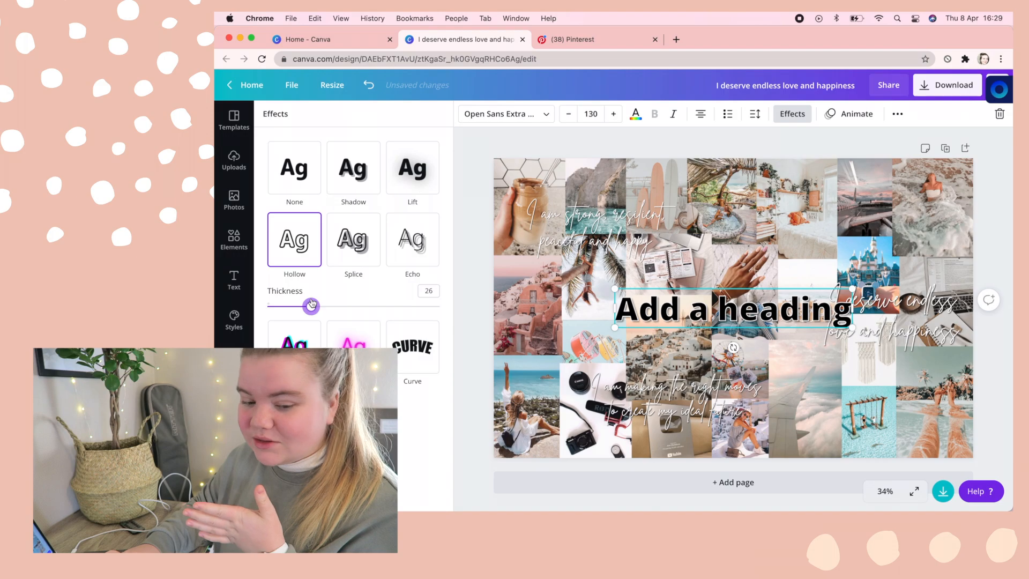
pyautogui.press('Delete')
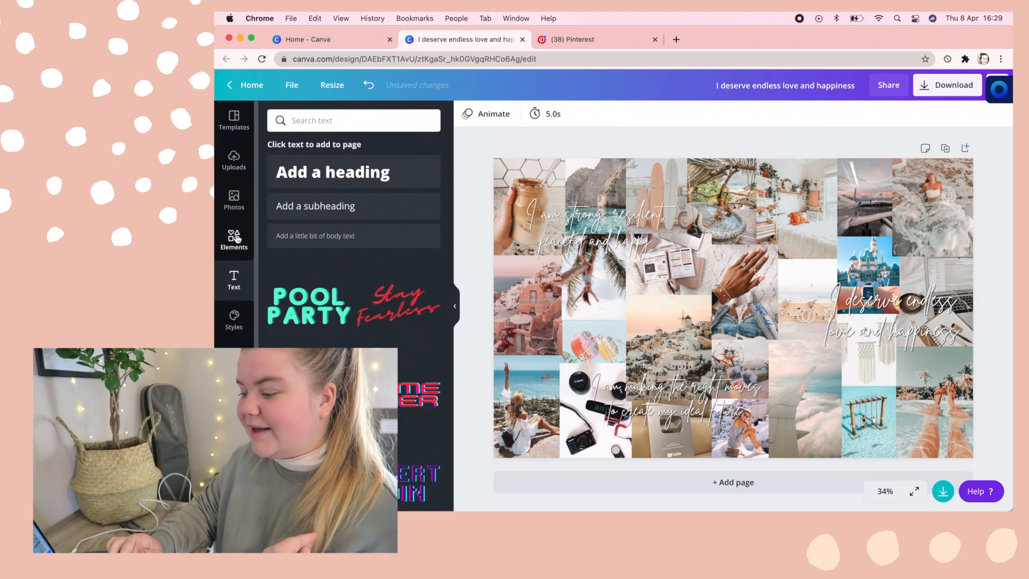
# Add the recently used white dots element and resize it over the photo of the woman in the water.
pyautogui.click(234, 238)
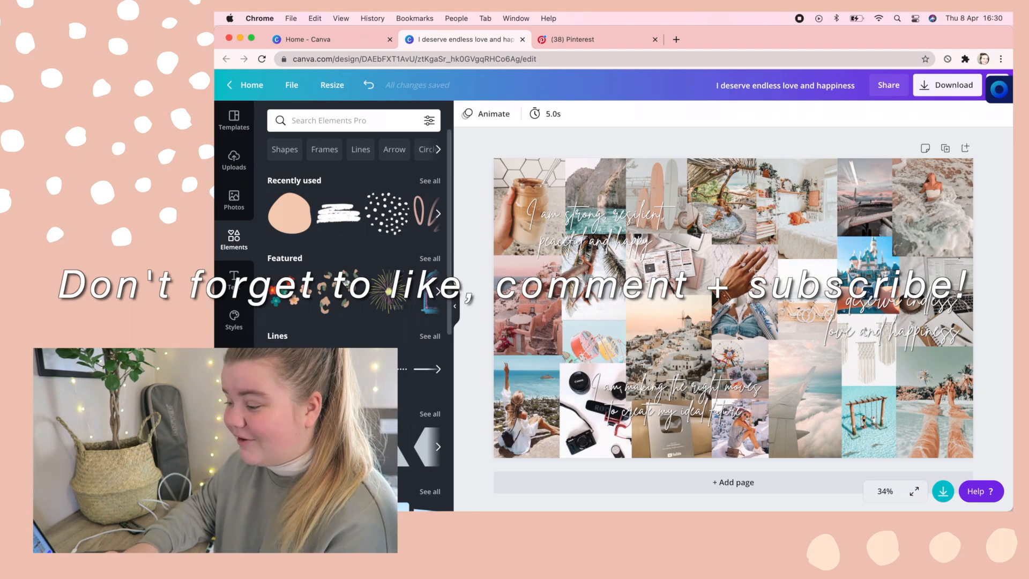
pyautogui.click(389, 213)
pyautogui.moveTo(733, 308); pyautogui.dragTo(929, 206)
pyautogui.moveTo(861, 276); pyautogui.dragTo(893, 233)
# Try different photo colors on the dots element, including a dusty pink, and remove the element from the collage.
pyautogui.click(467, 116)
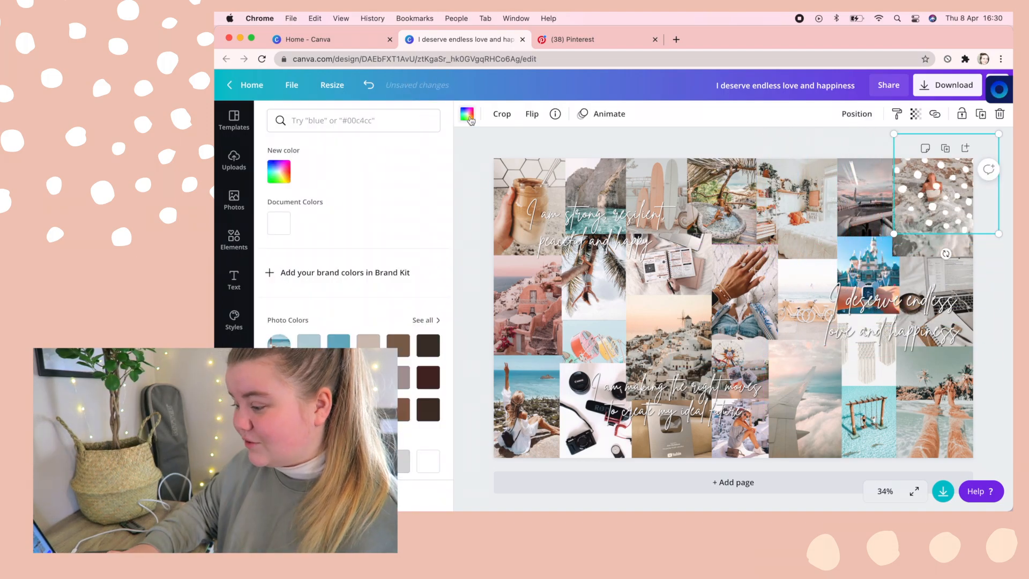
pyautogui.click(301, 343)
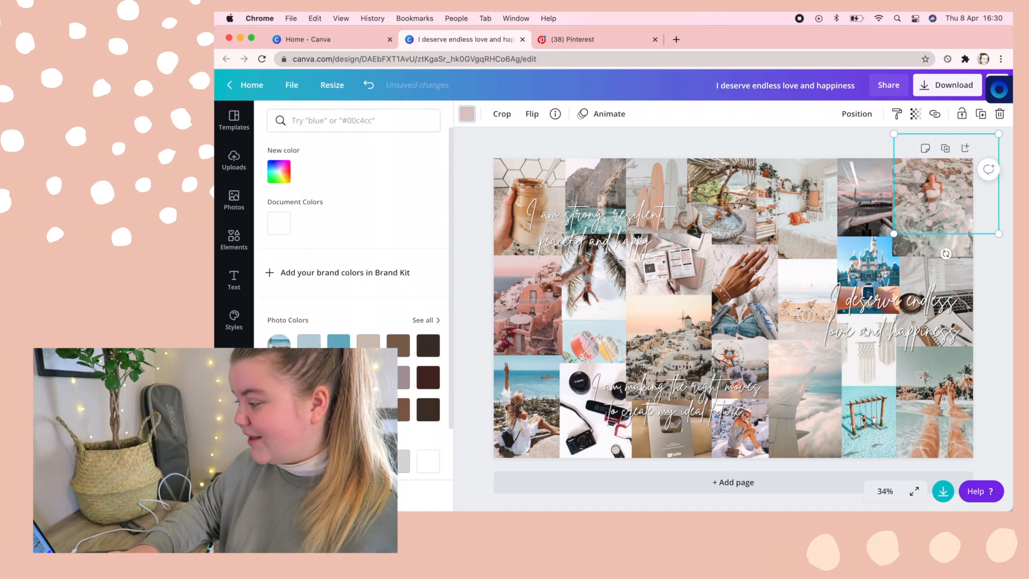
pyautogui.click(308, 409)
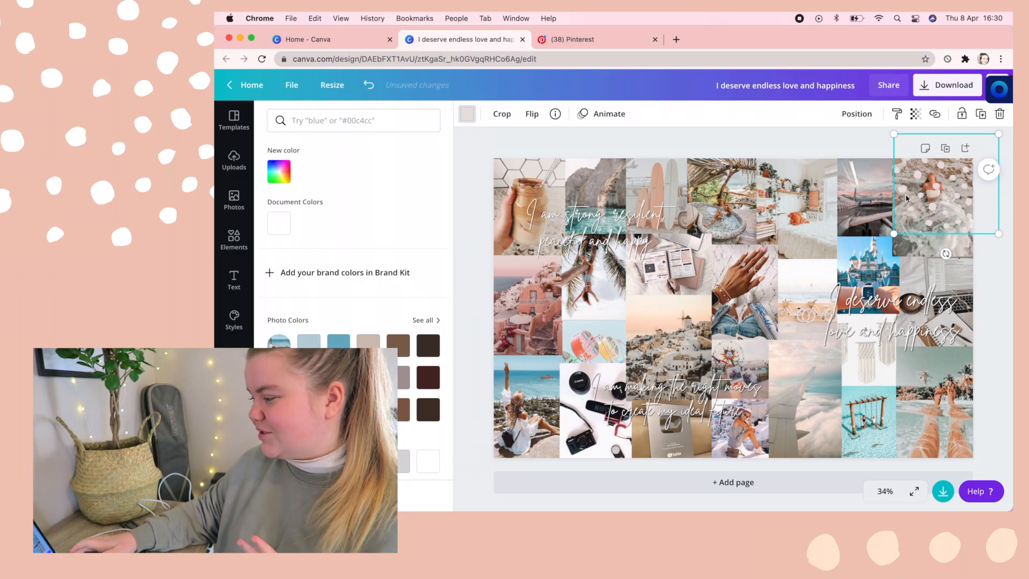
pyautogui.press('Escape')
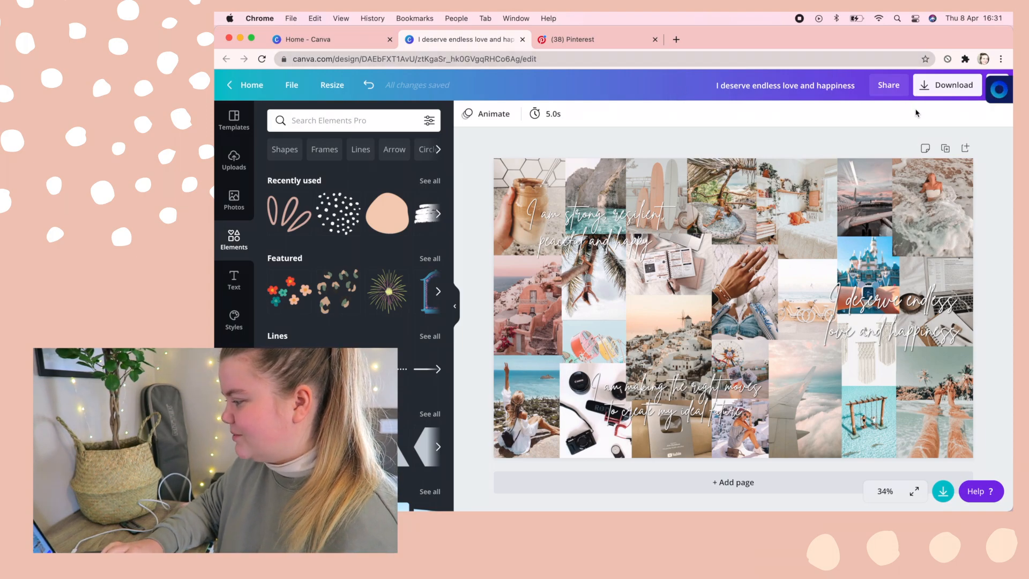
# Download the collage as a PNG at size 1 and save it as "Wallpaper 2" in Downloads.
pyautogui.click(944, 90)
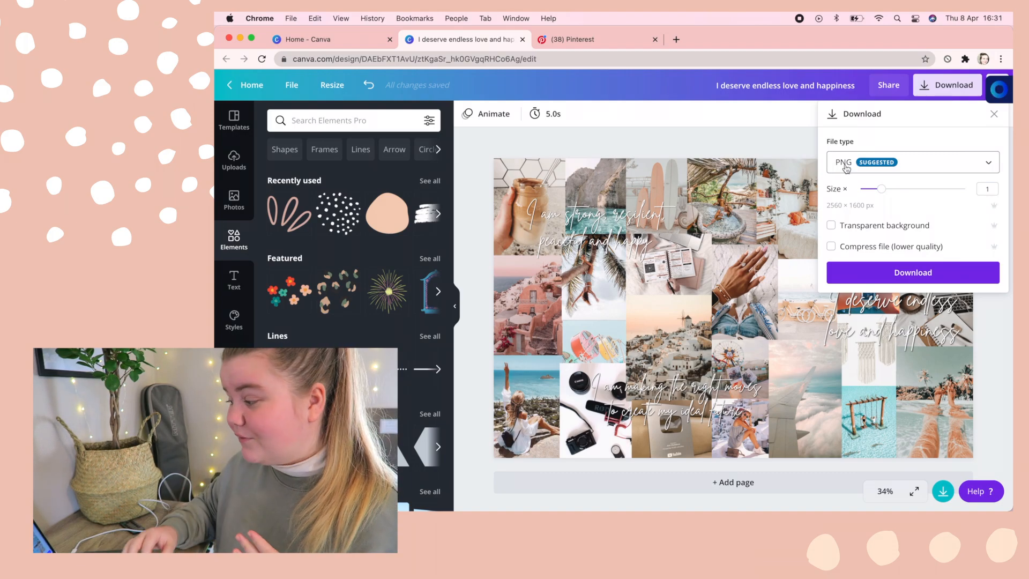
pyautogui.click(912, 272)
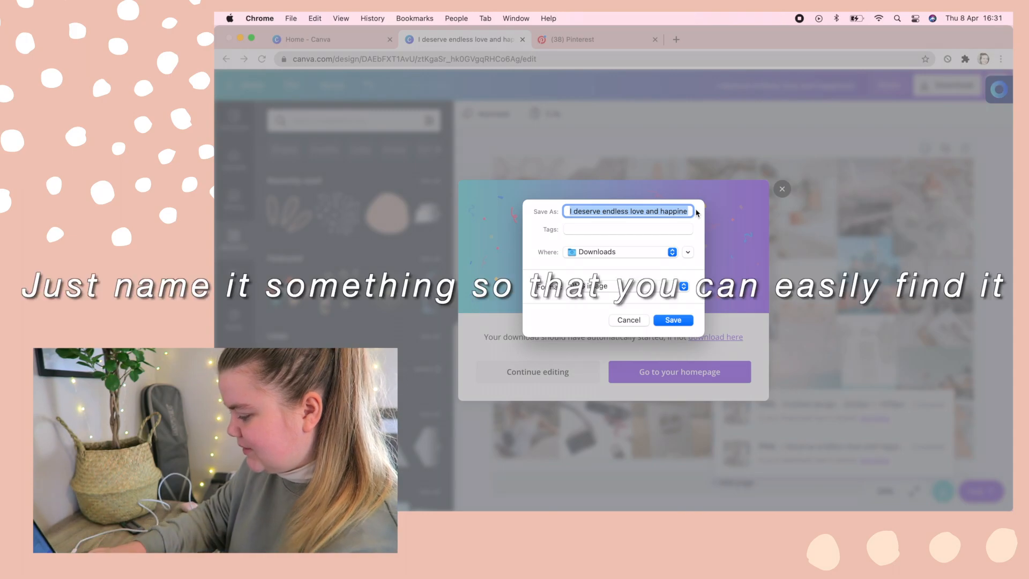
pyautogui.press('BackSpace')
pyautogui.write('Wallpaper 2')
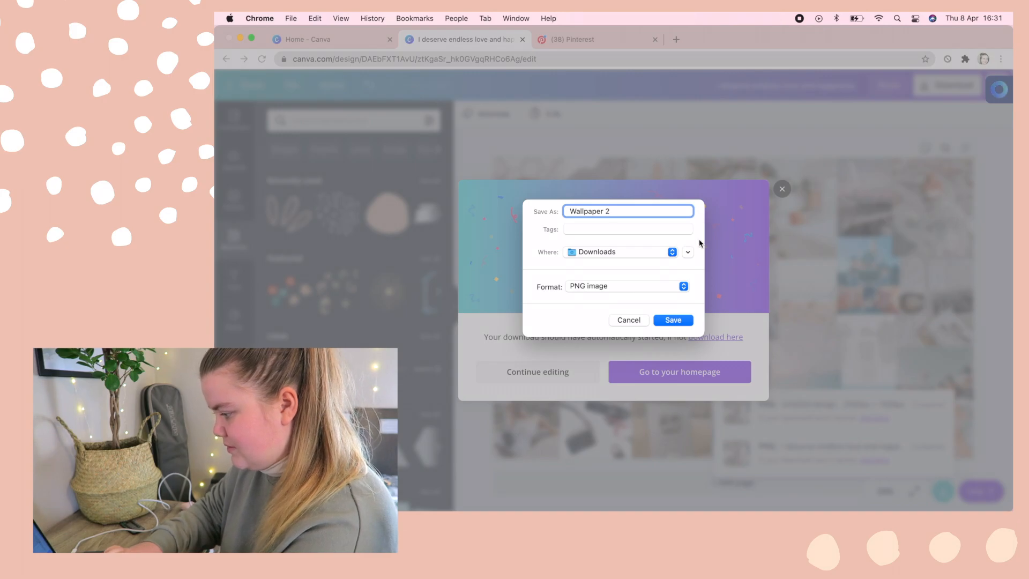
pyautogui.click(673, 319)
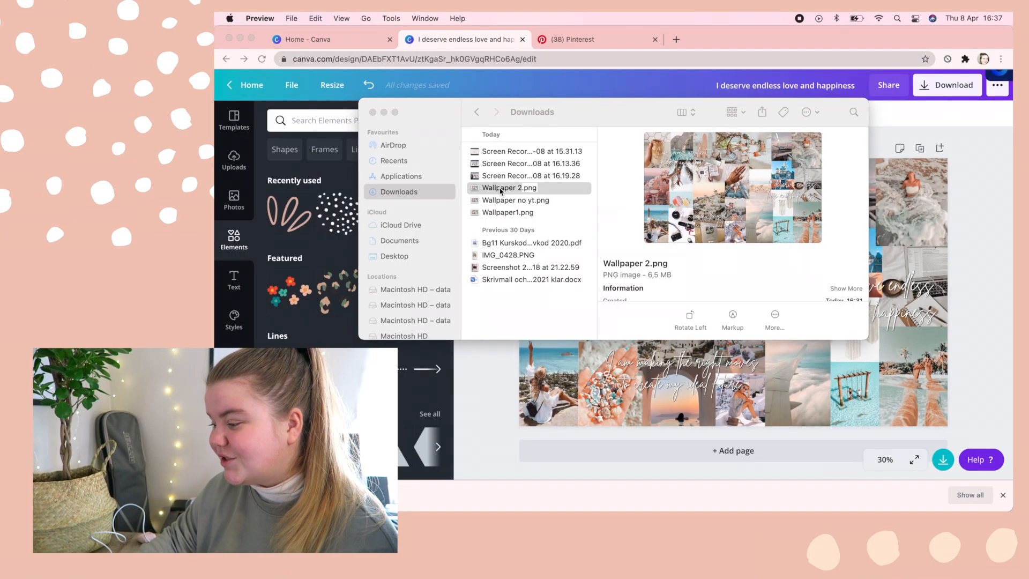
# Move Wallpaper 2.png from the Downloads folder to the Desktop in Finder.
pyautogui.click(500, 190)
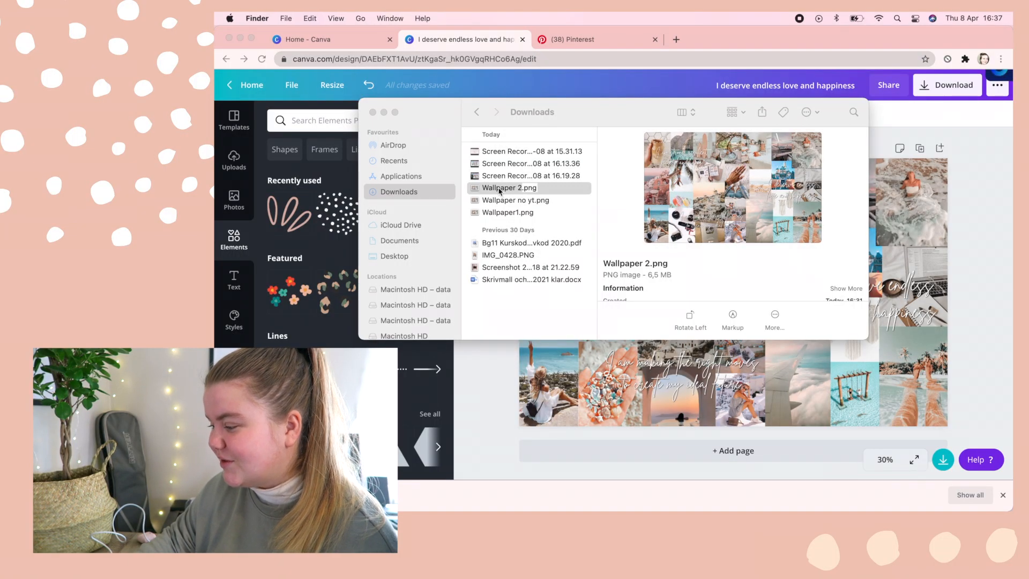
pyautogui.click(579, 211)
pyautogui.click(562, 190)
pyautogui.moveTo(563, 190); pyautogui.dragTo(442, 256)
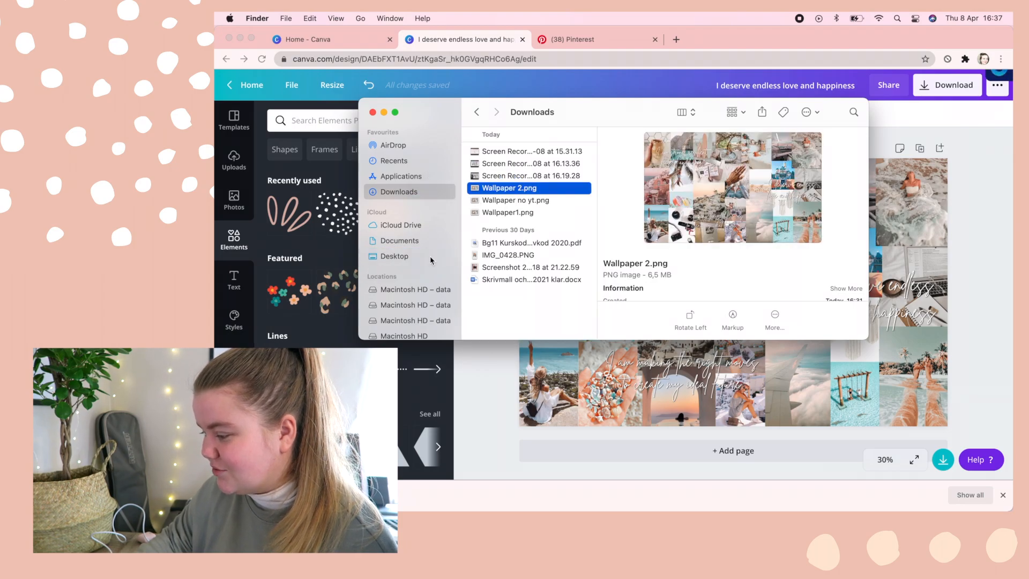
# Clear the open windows away from the desktop and set Wallpaper 2.png as the desktop picture.
pyautogui.click(241, 38)
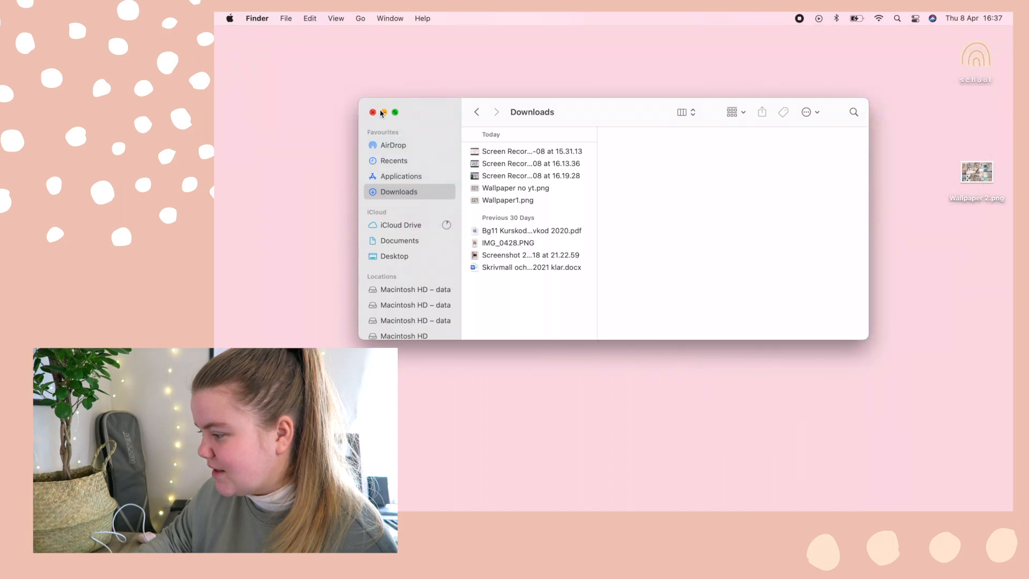
pyautogui.moveTo(636, 116); pyautogui.dragTo(478, 84)
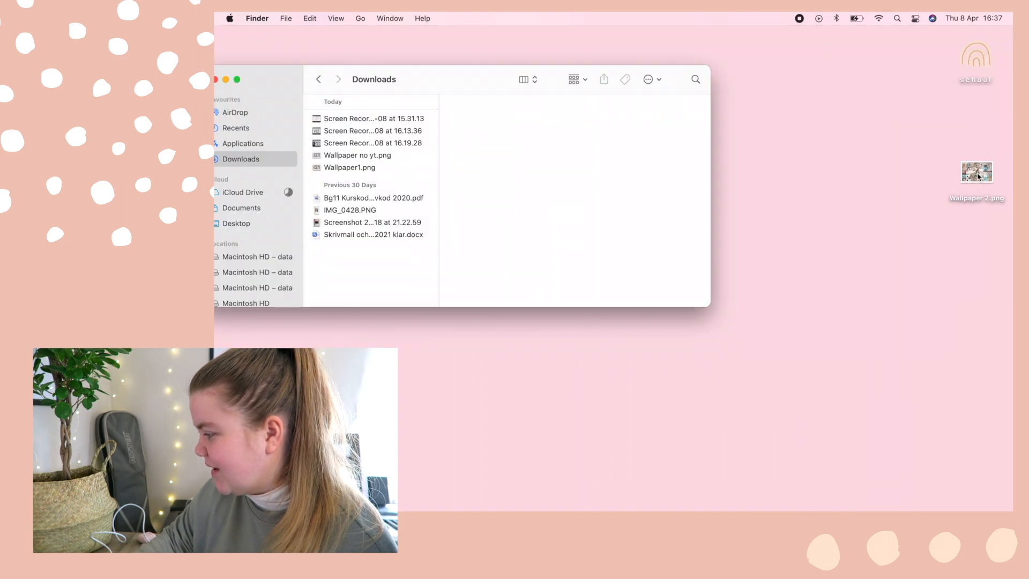
pyautogui.rightClick(977, 175)
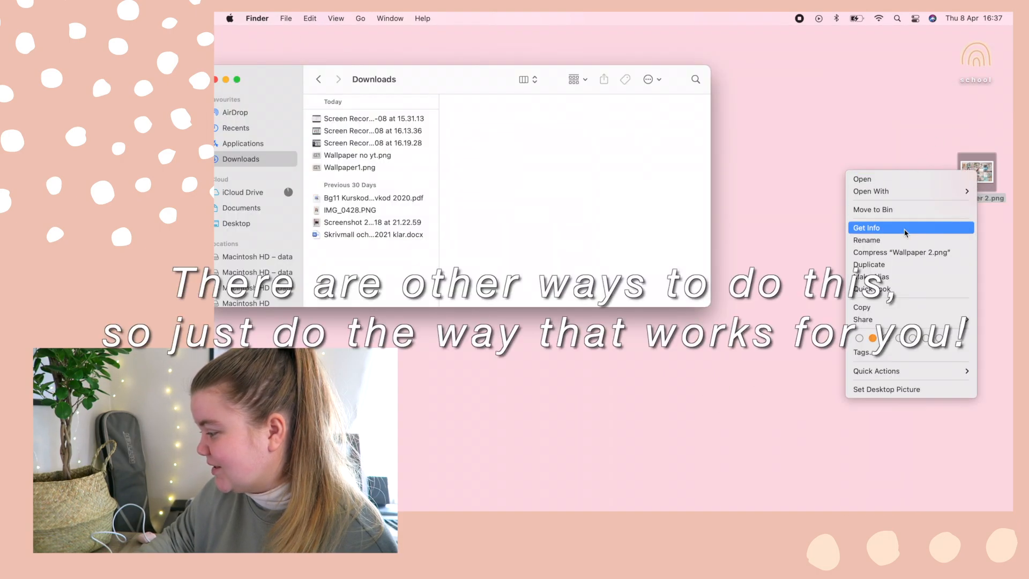
pyautogui.click(915, 388)
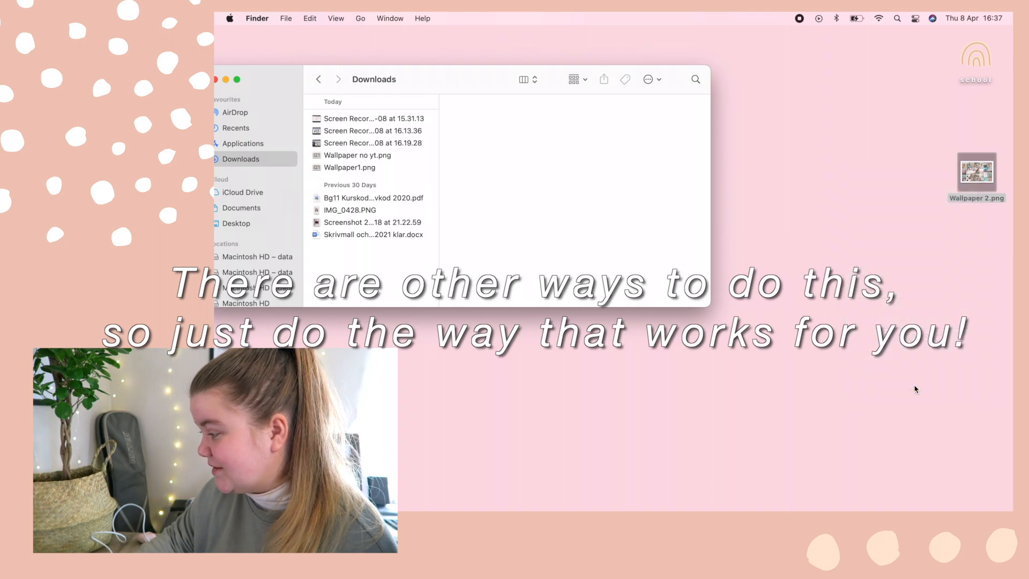